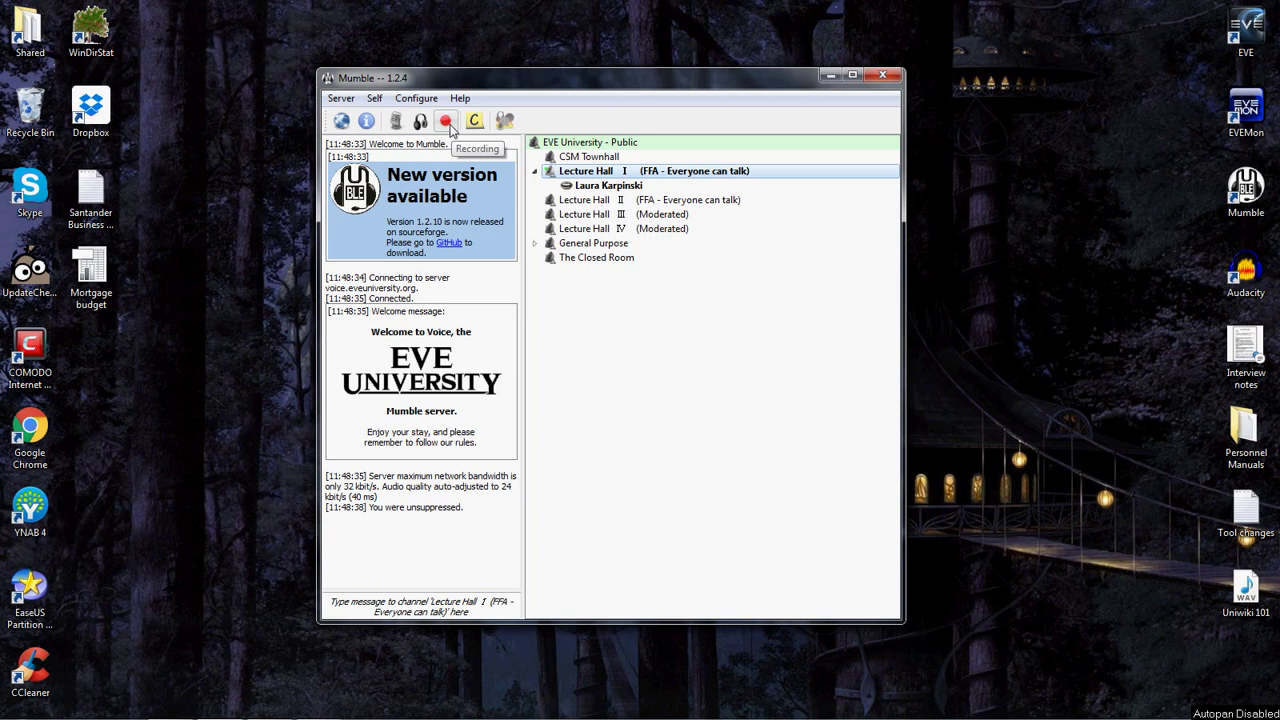
# Record about 14 seconds of channel audio to an uncompressed Example.wav in Mumble's Recorder, then close it.
pyautogui.click(446, 121)
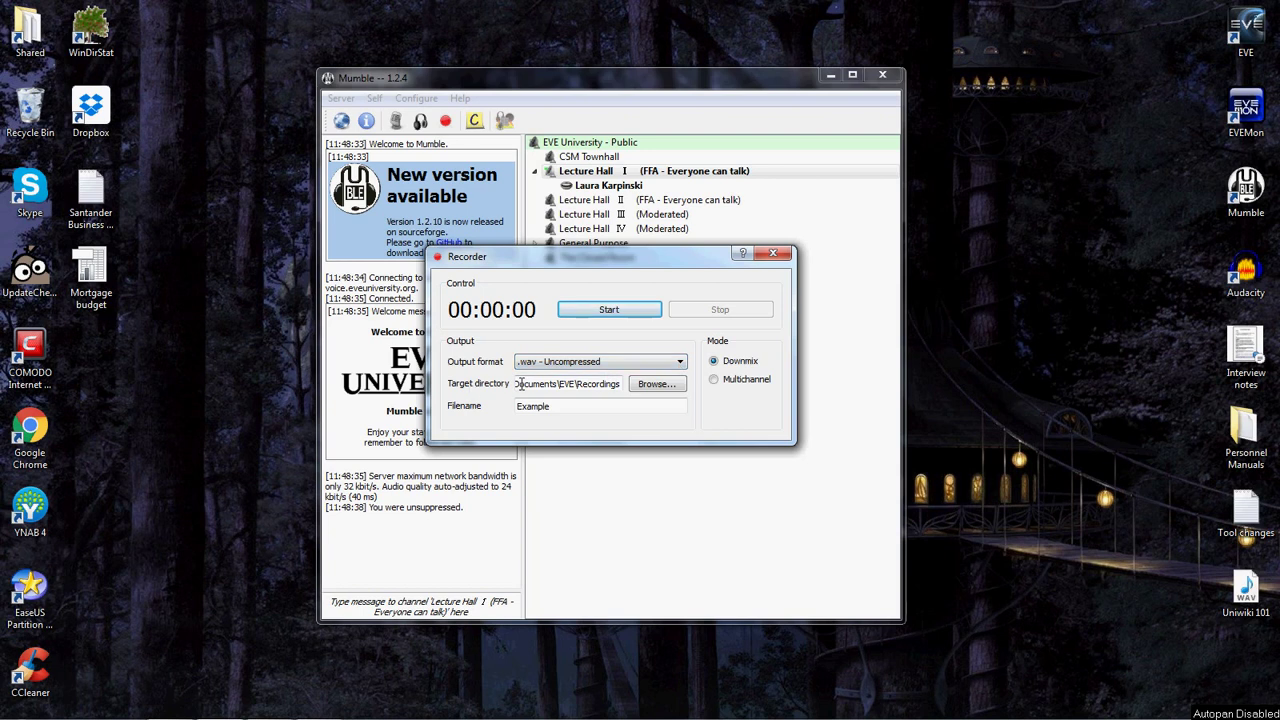
pyautogui.moveTo(605, 384)
pyautogui.moveTo(568, 406)
pyautogui.click(620, 315)
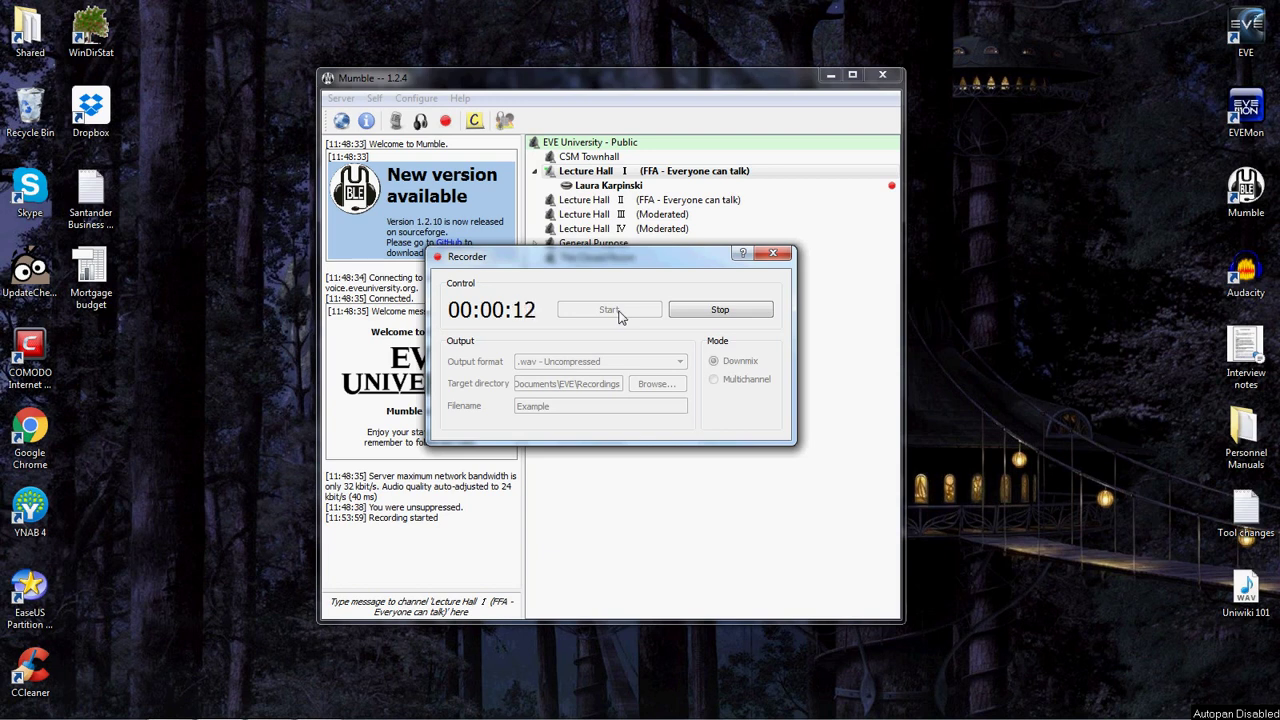
pyautogui.click(720, 312)
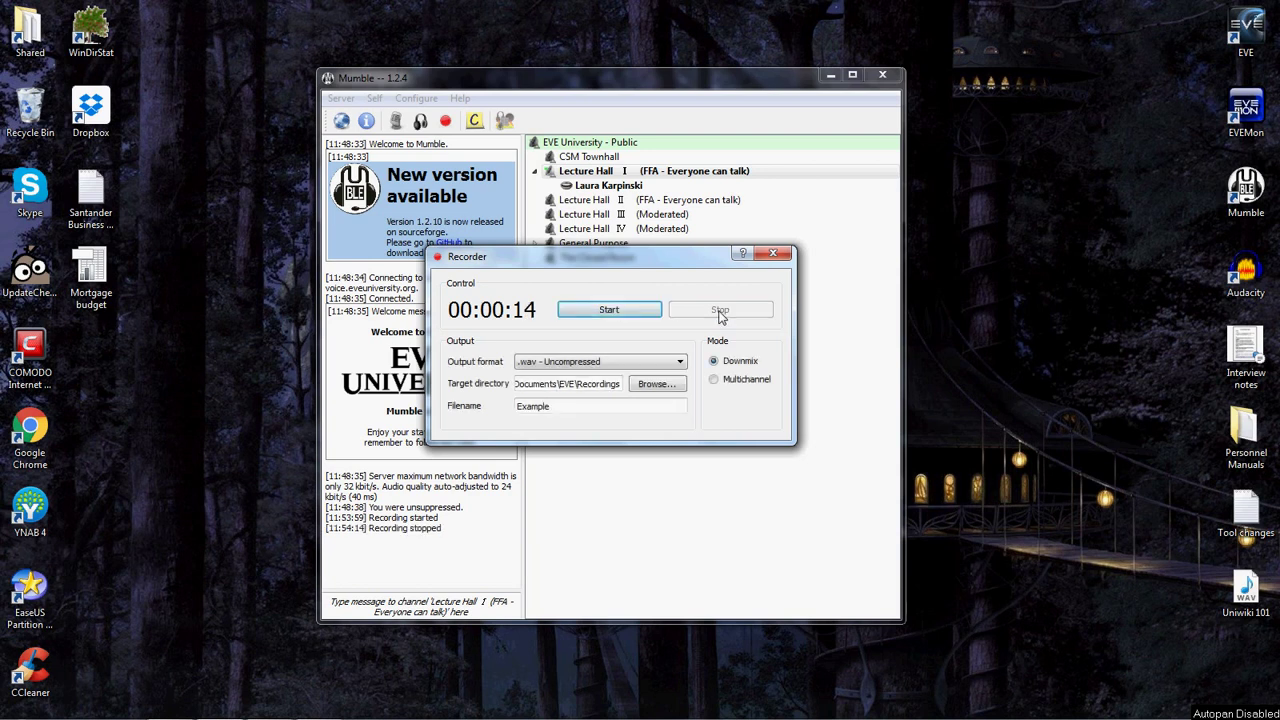
pyautogui.click(773, 254)
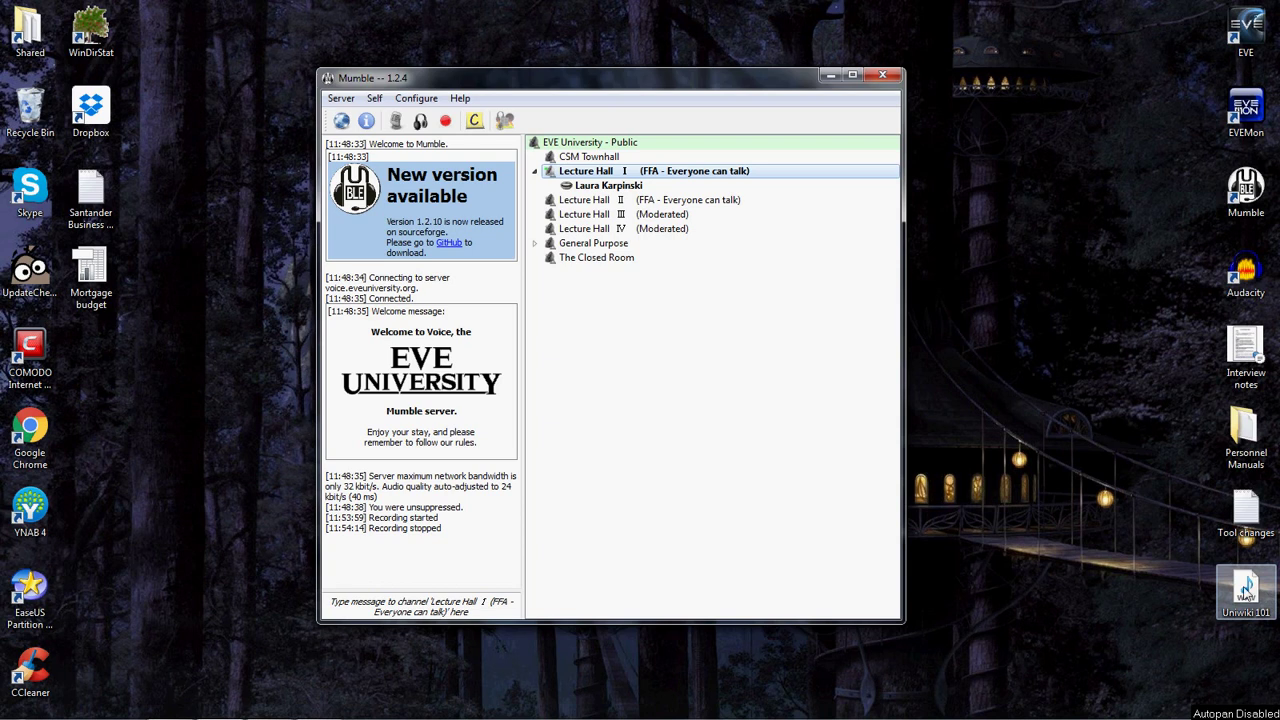
pyautogui.doubleClick(1246, 594)
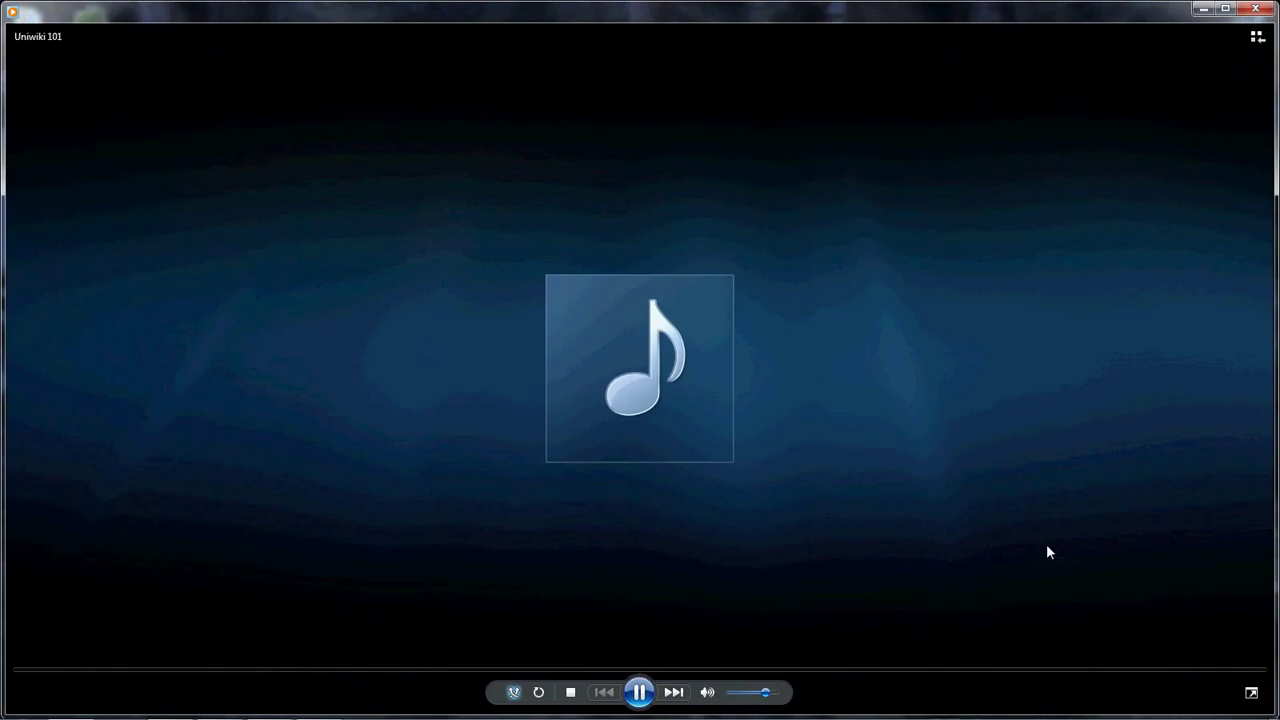
pyautogui.click(467, 670)
pyautogui.click(880, 670)
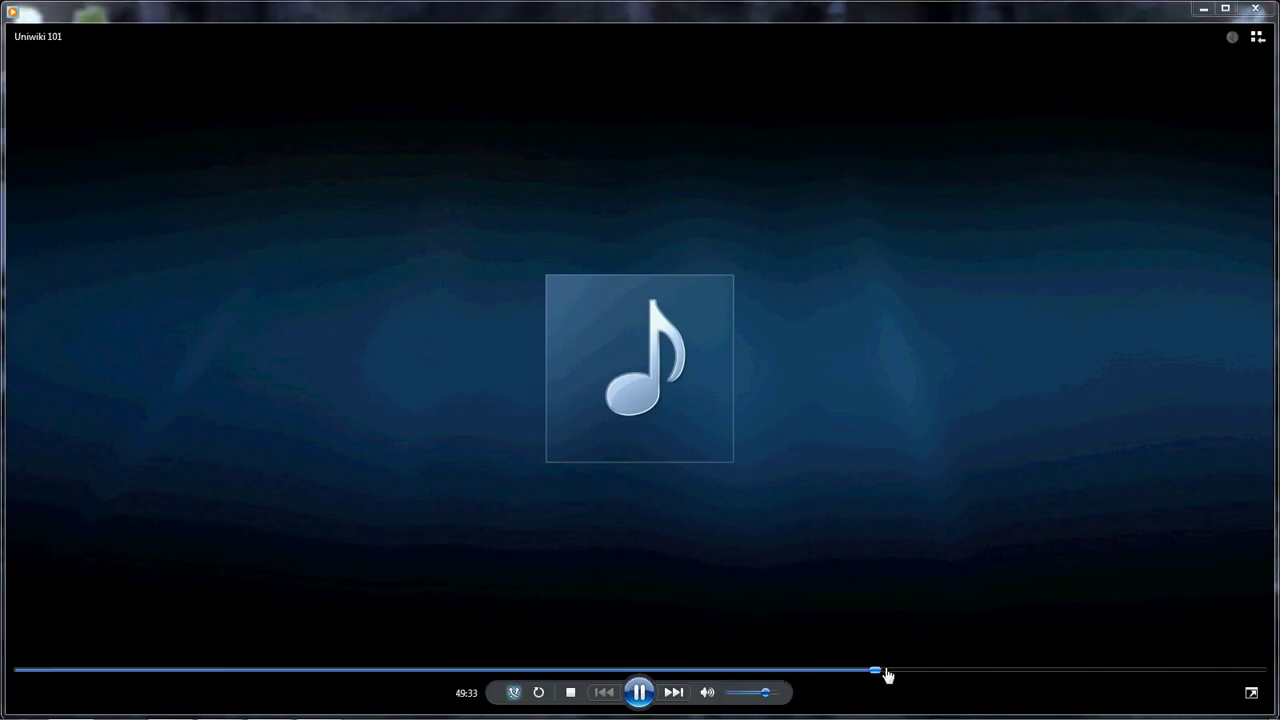
pyautogui.click(1136, 671)
pyautogui.click(1255, 8)
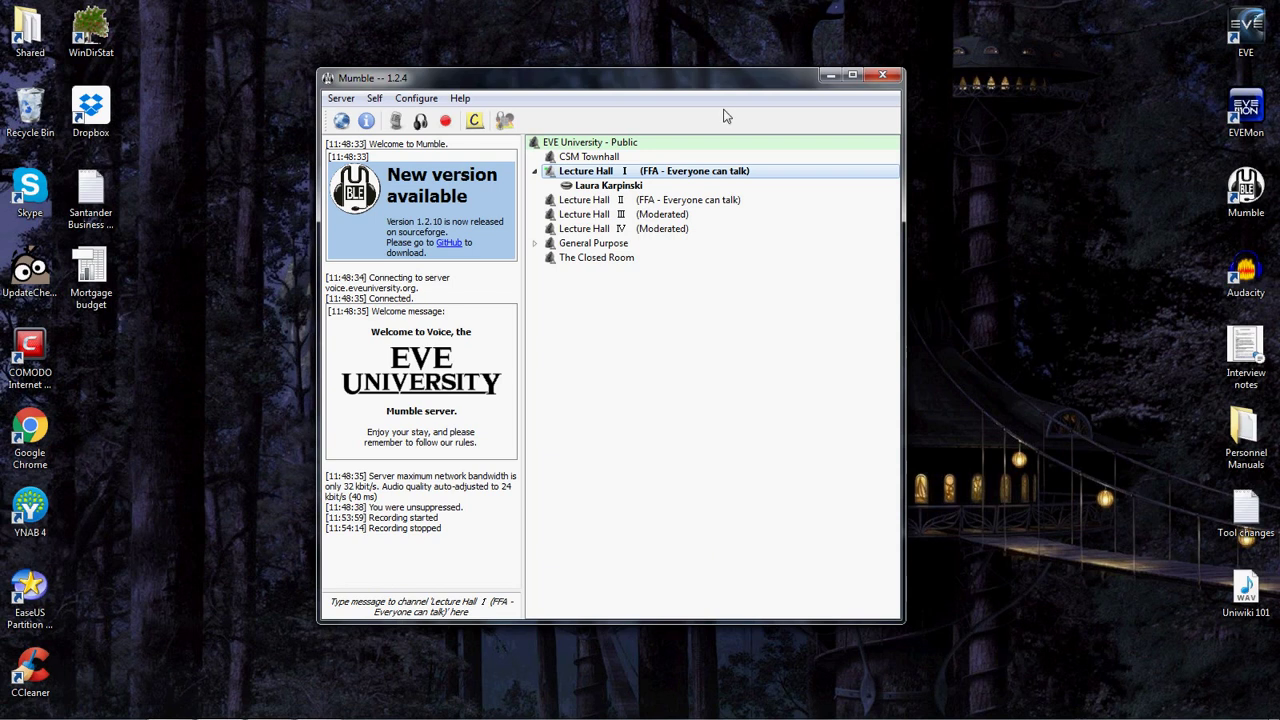
# Minimise Mumble and open the Uniwiki 101 WAV in Audacity, importing it as a copy.
pyautogui.click(831, 76)
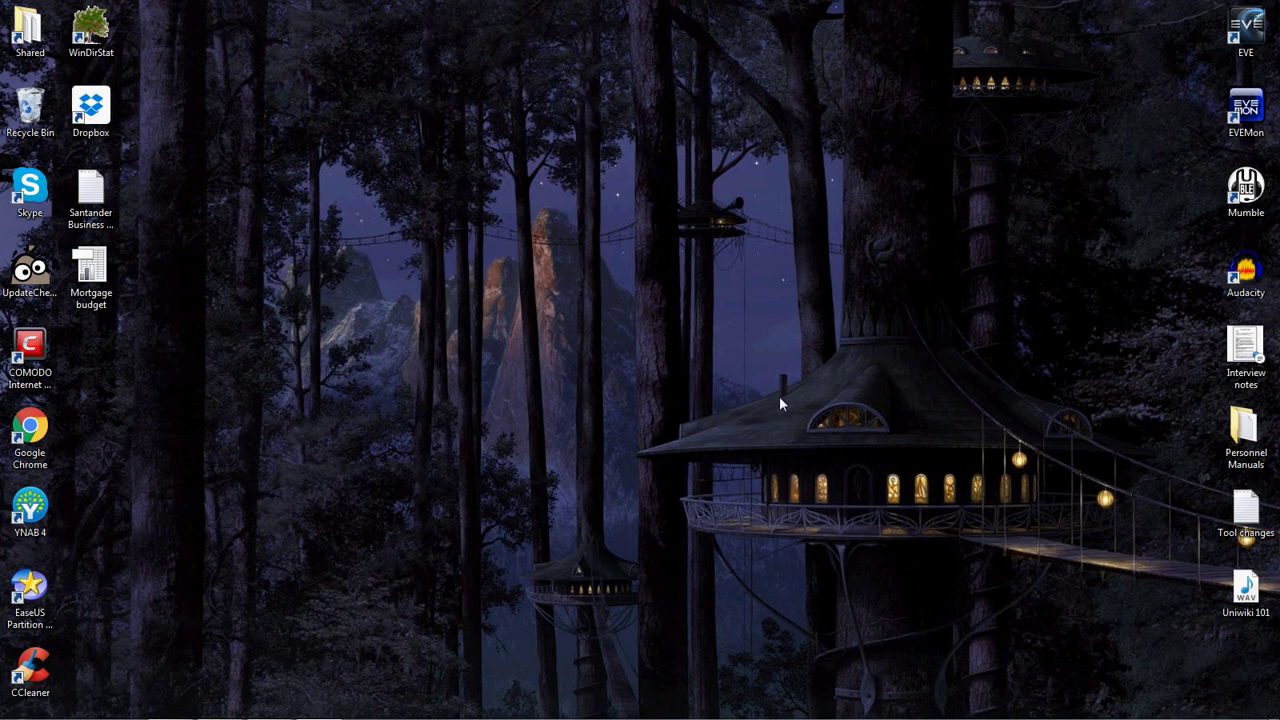
pyautogui.click(273, 707)
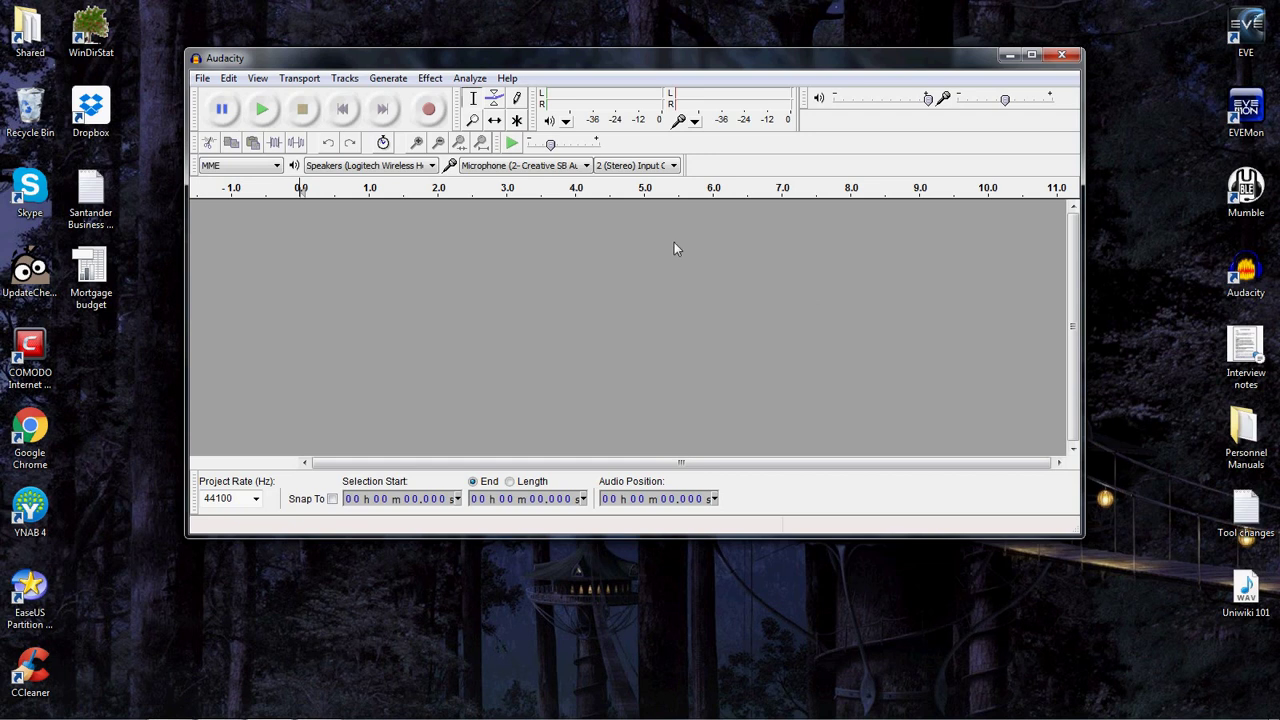
pyautogui.click(203, 80)
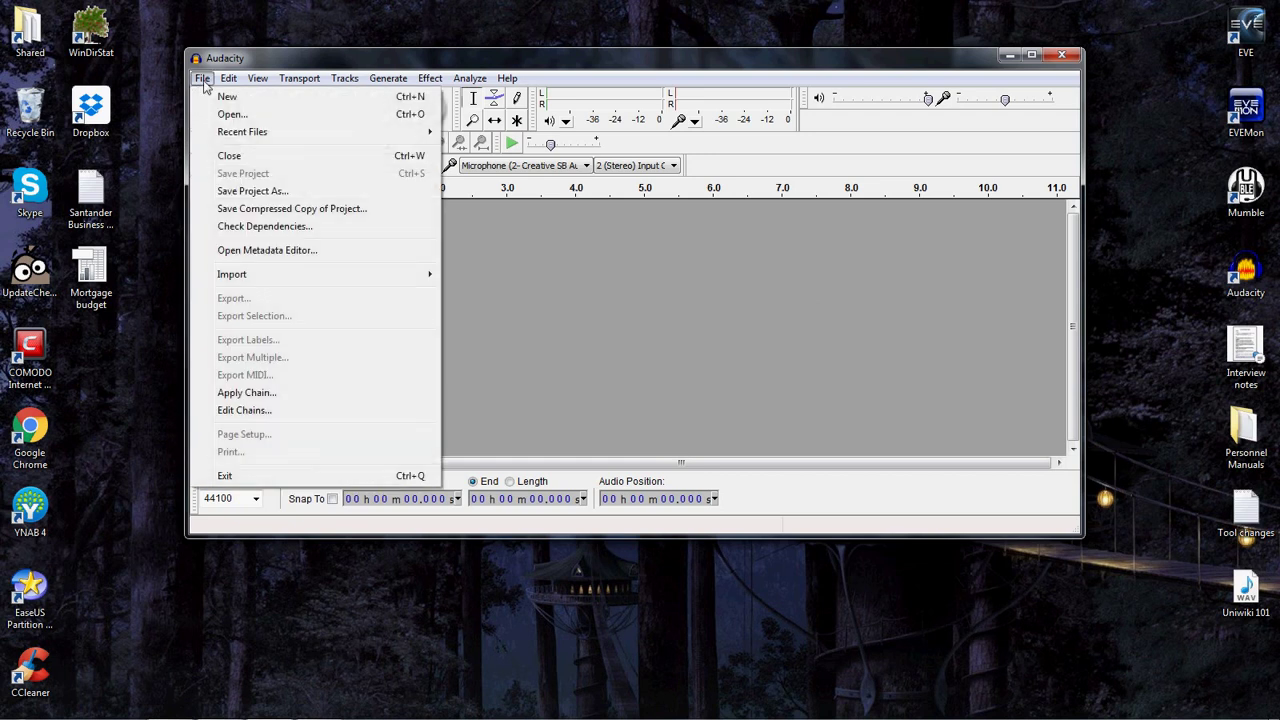
pyautogui.click(243, 114)
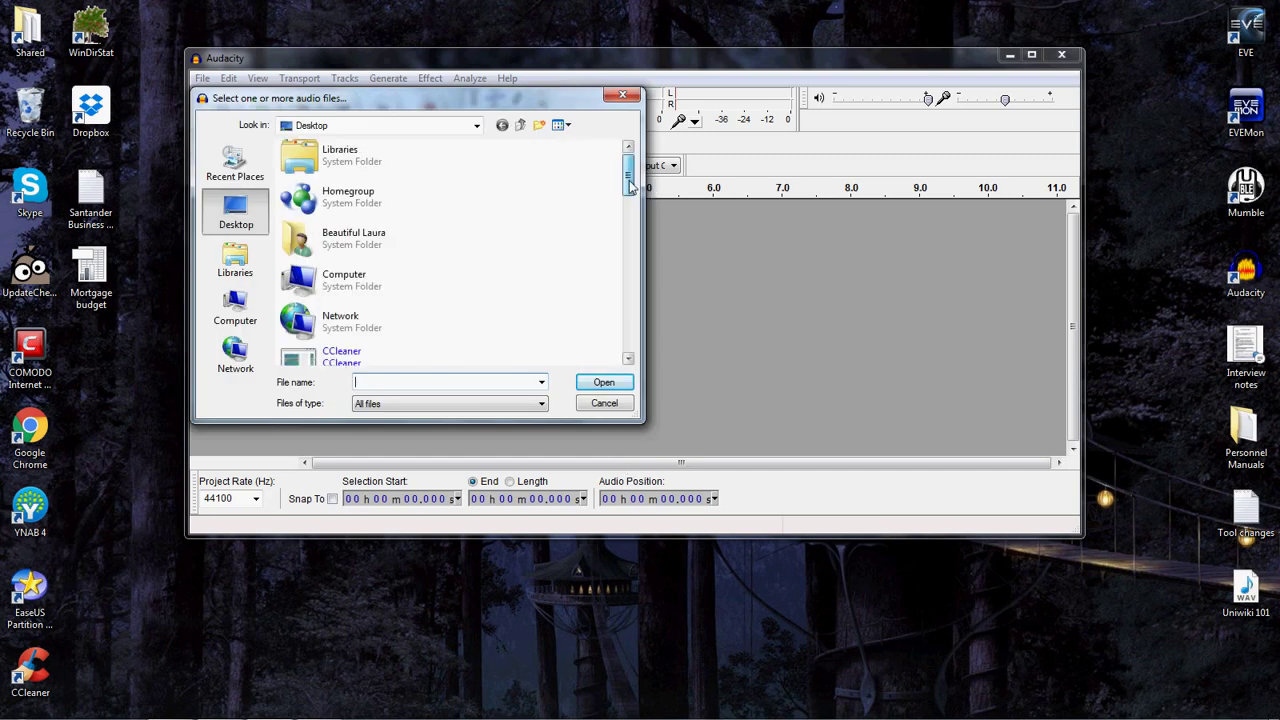
pyautogui.moveTo(629, 176); pyautogui.dragTo(656, 315)
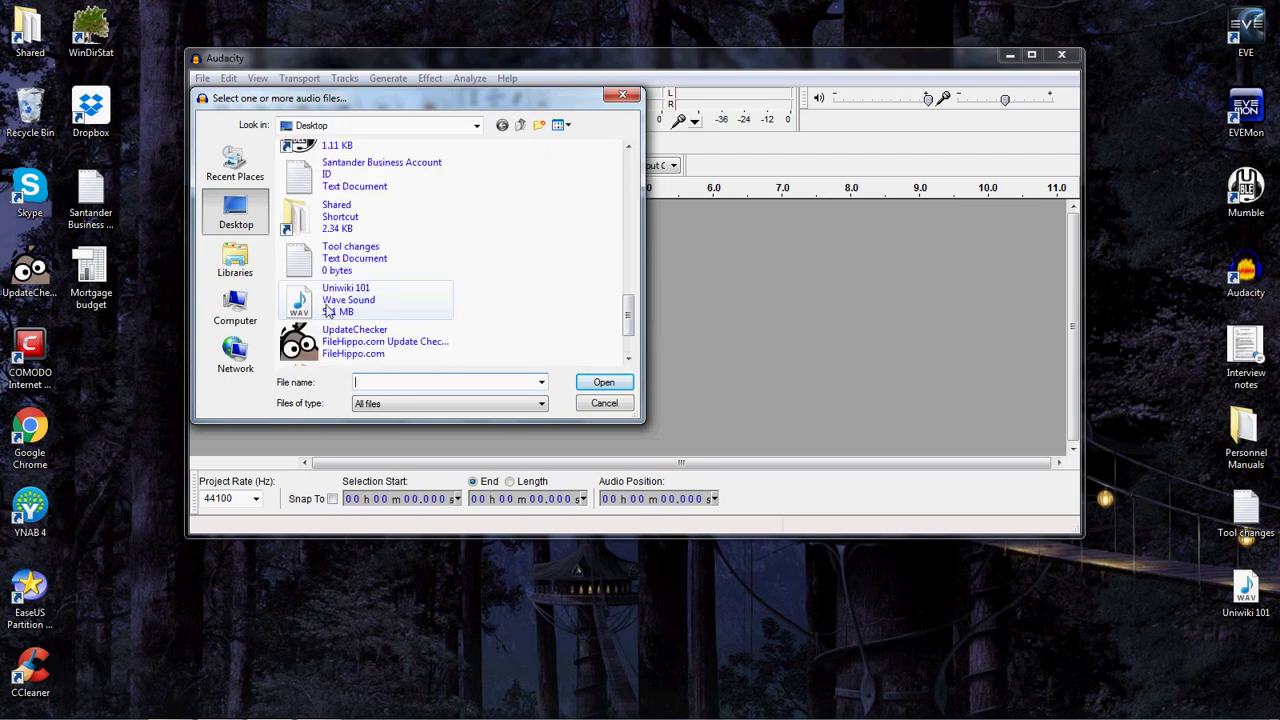
pyautogui.click(328, 311)
pyautogui.click(603, 383)
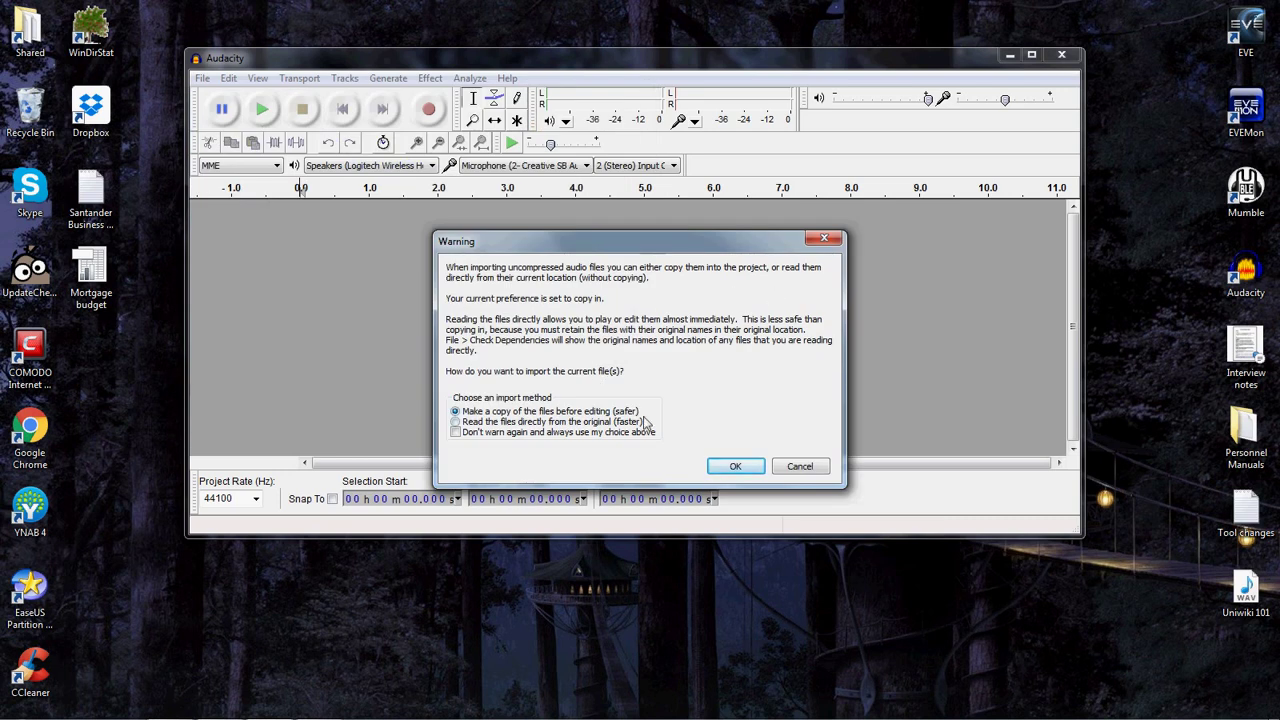
pyautogui.click(735, 467)
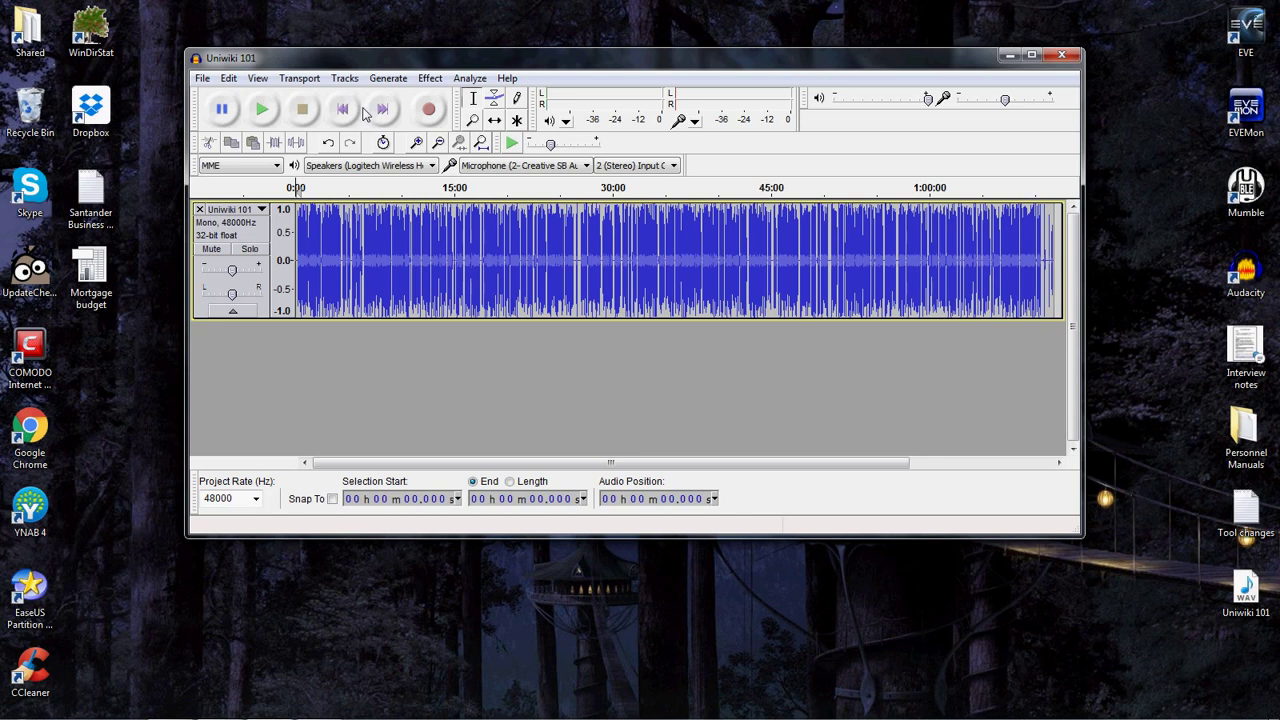
# Zoom the waveform in to roughly the first 30 seconds and scroll back to 0:00.
pyautogui.click(475, 120)
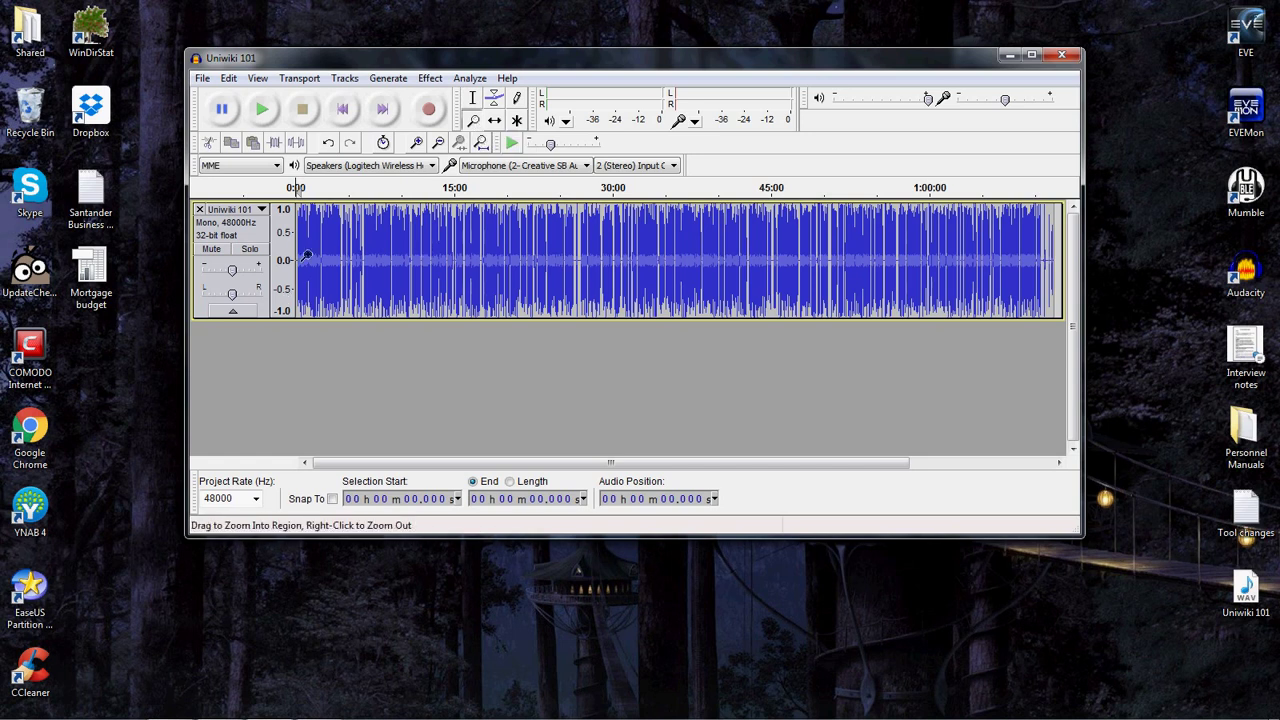
pyautogui.click(328, 263)
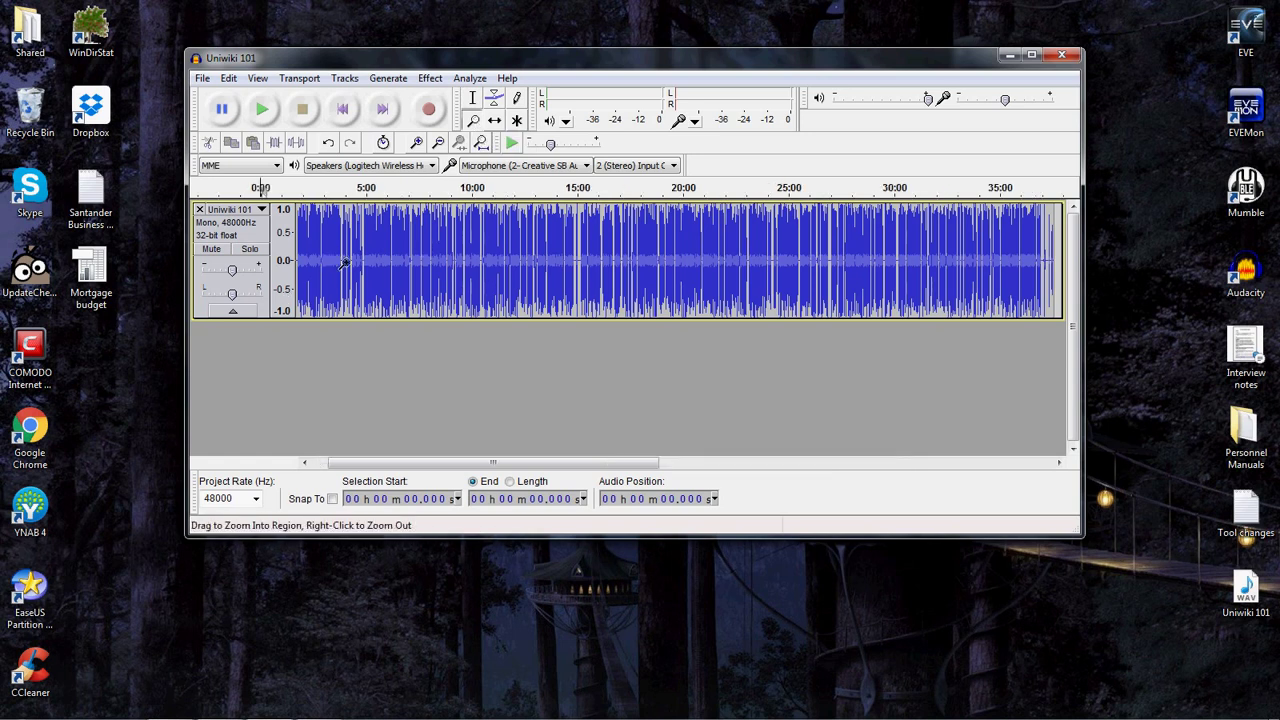
pyautogui.click(345, 263)
pyautogui.click(324, 251)
pyautogui.click(363, 254)
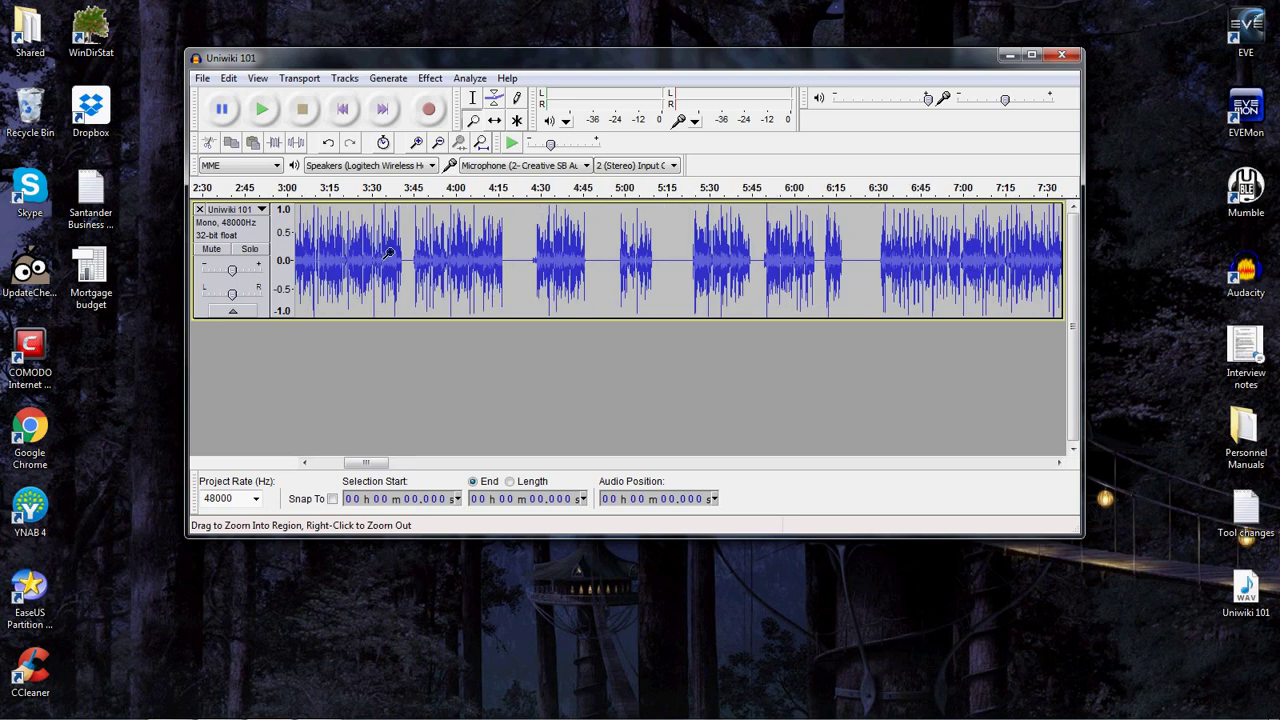
pyautogui.click(385, 257)
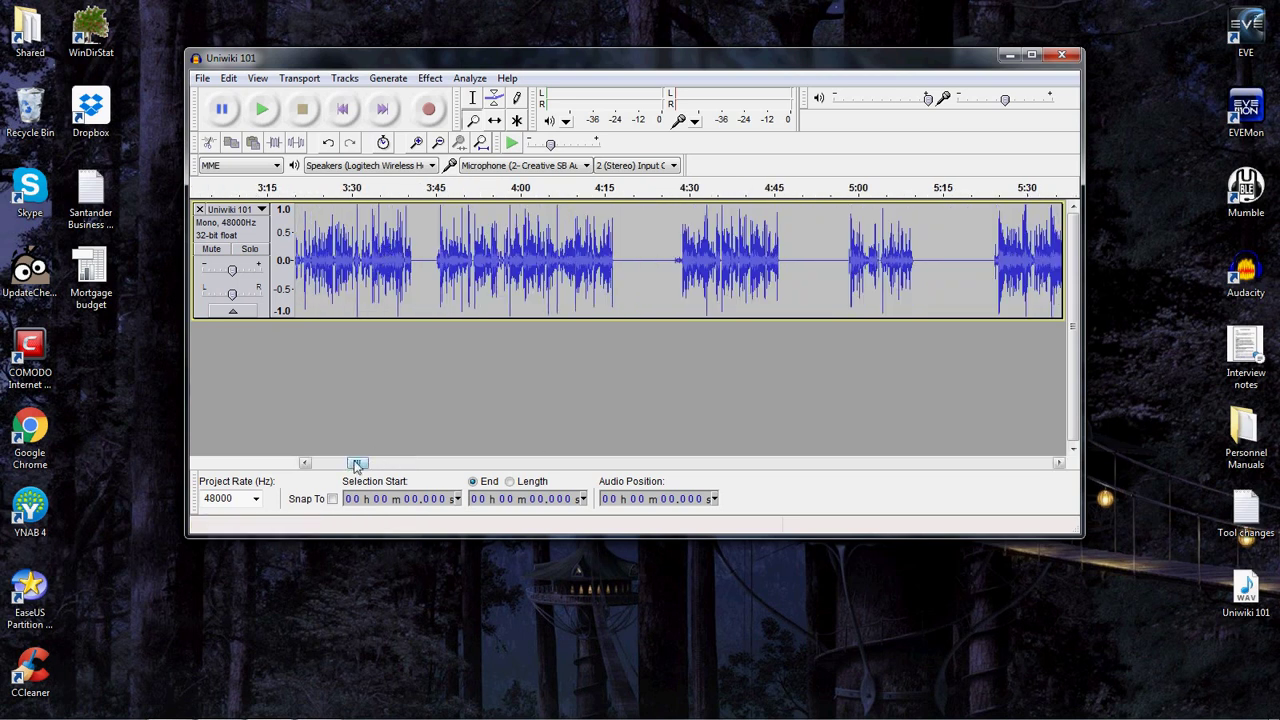
pyautogui.moveTo(350, 465); pyautogui.dragTo(322, 463)
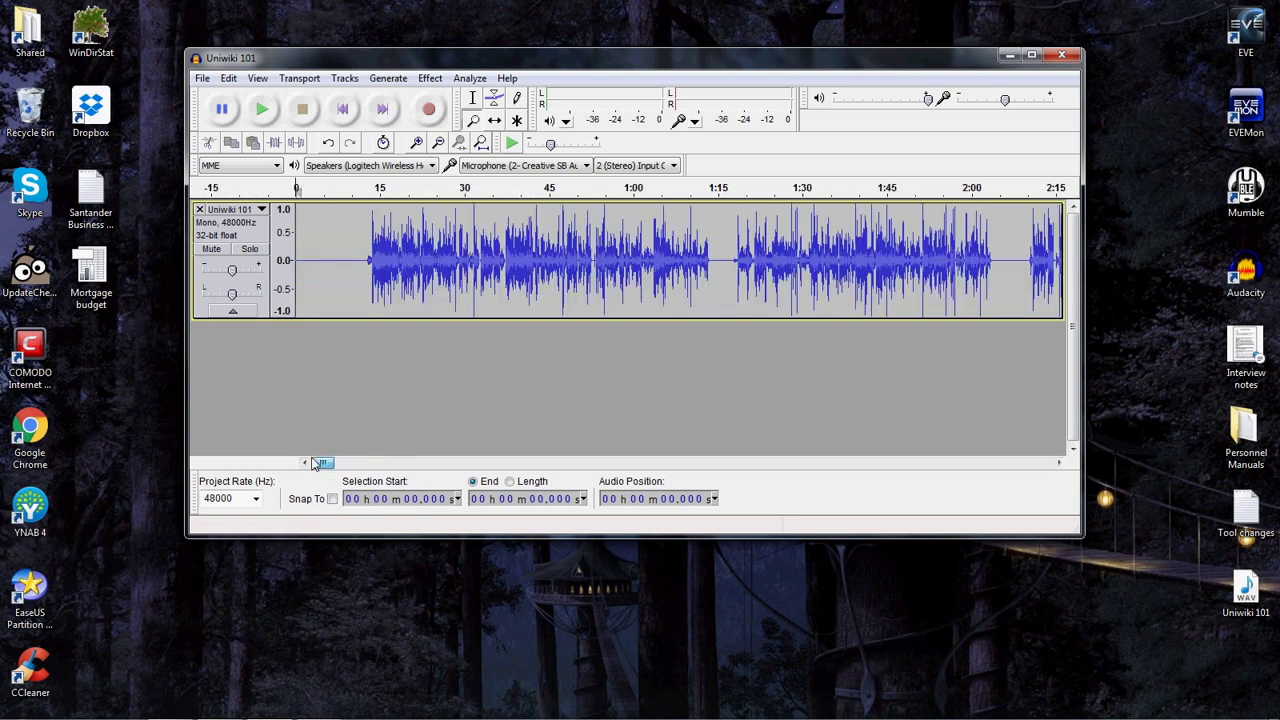
pyautogui.click(321, 257)
pyautogui.click(360, 258)
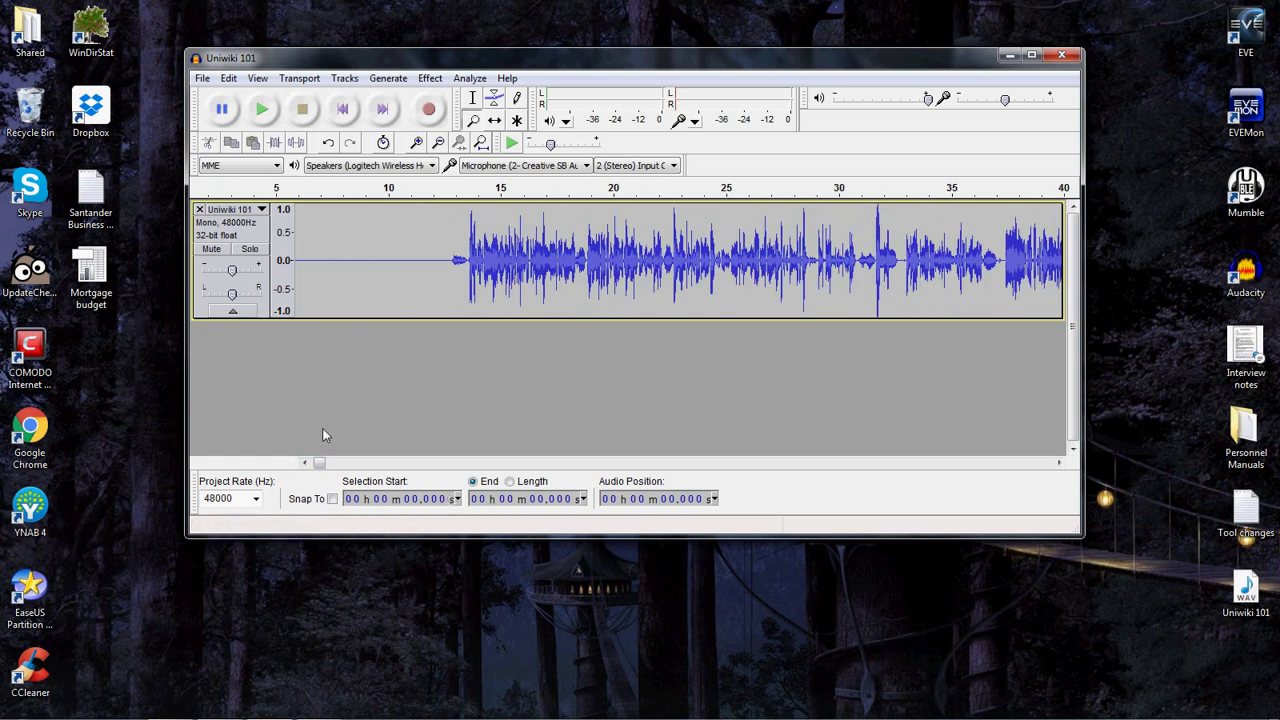
pyautogui.click(305, 463)
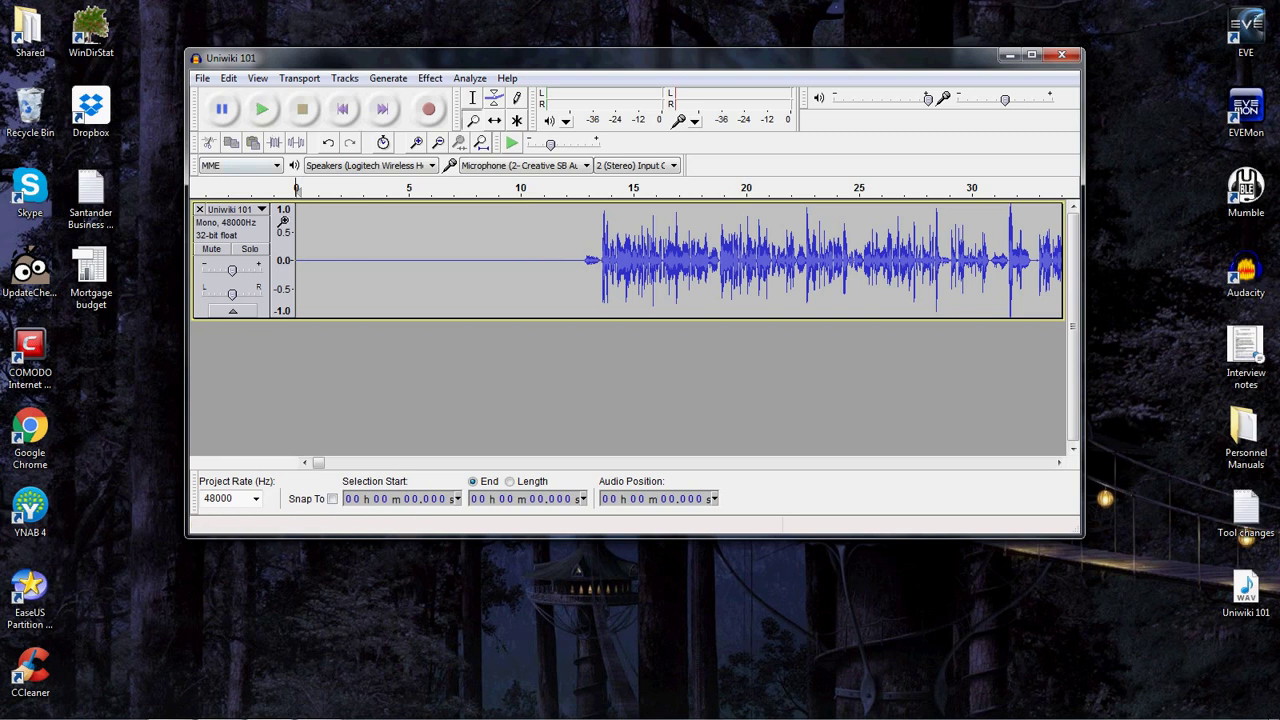
# Play the opening to confirm speech starts near 13 seconds, stop, and pick the Selection Tool.
pyautogui.click(262, 110)
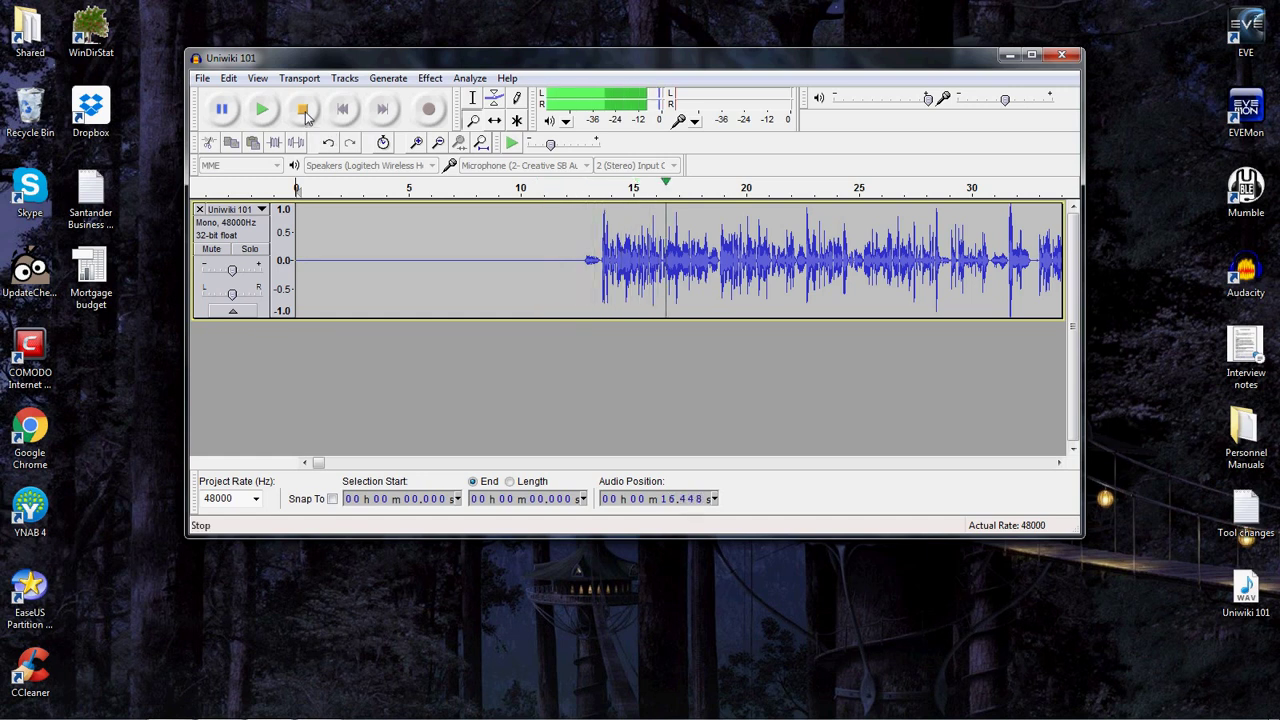
pyautogui.click(307, 117)
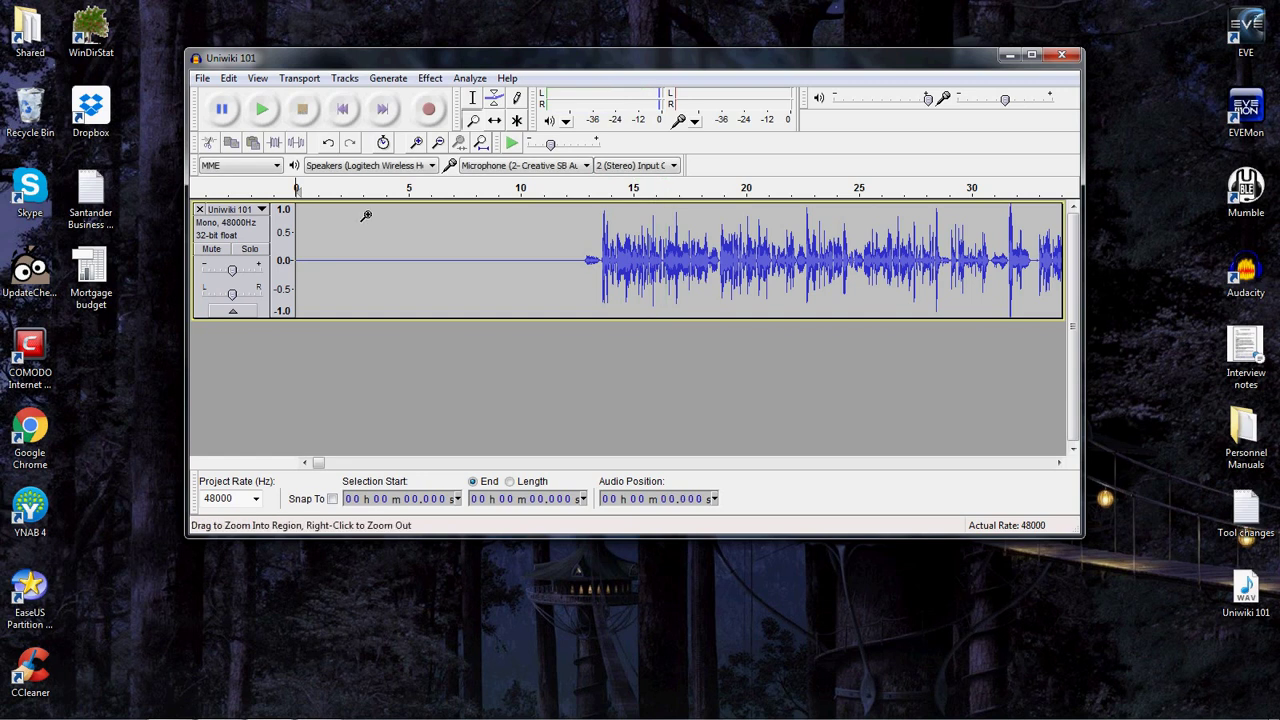
pyautogui.click(474, 100)
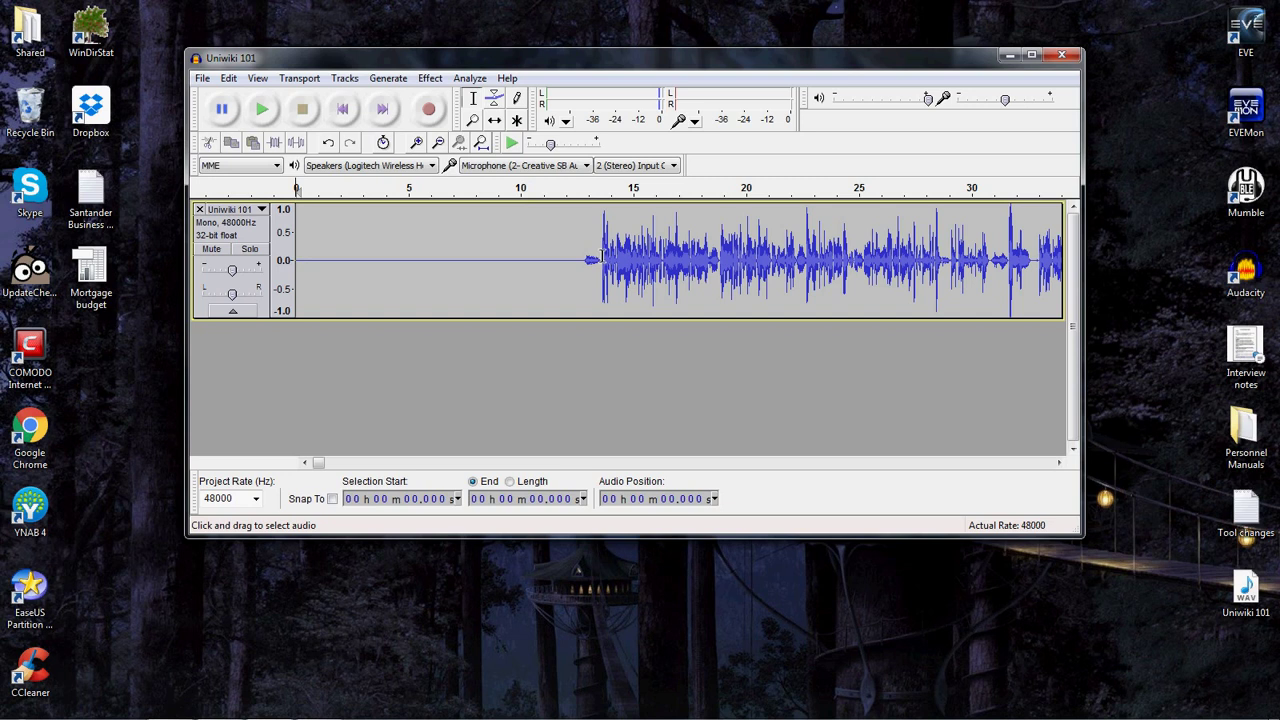
# Delete the first 13.5 seconds of silence, then play and scroll through the trimmed track to check it.
pyautogui.moveTo(601, 258); pyautogui.dragTo(287, 261)
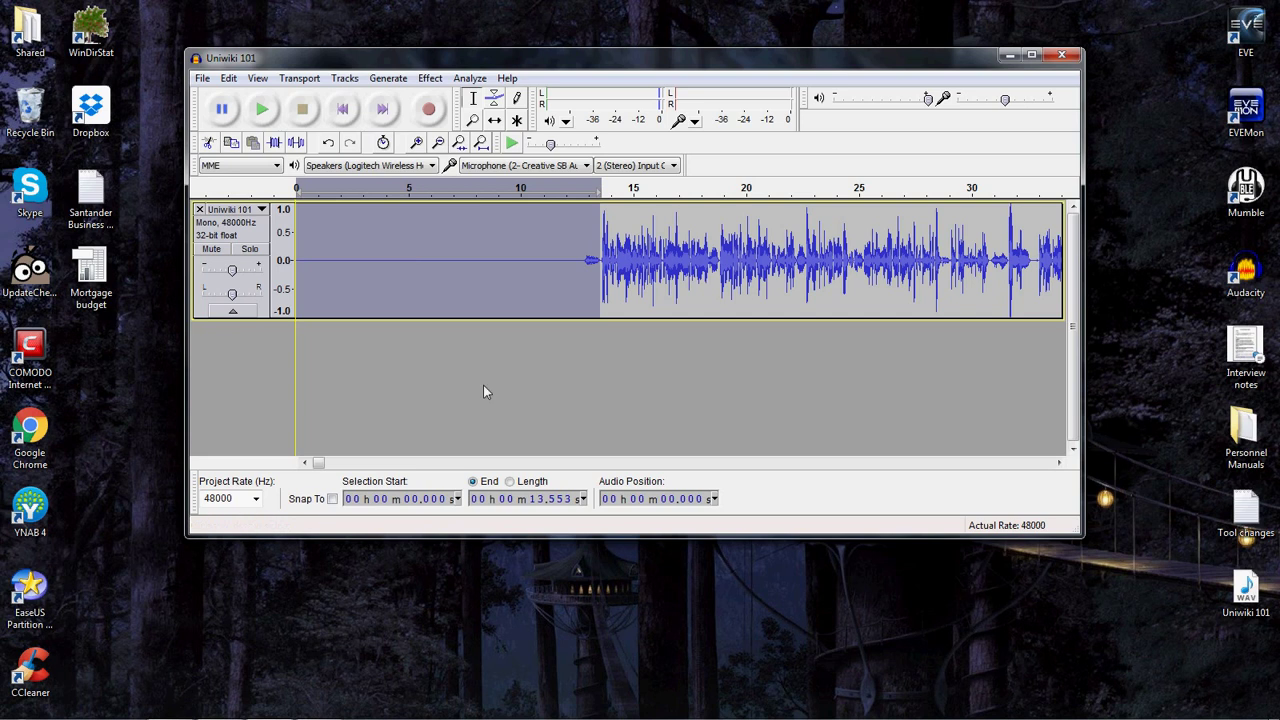
pyautogui.press('Delete')
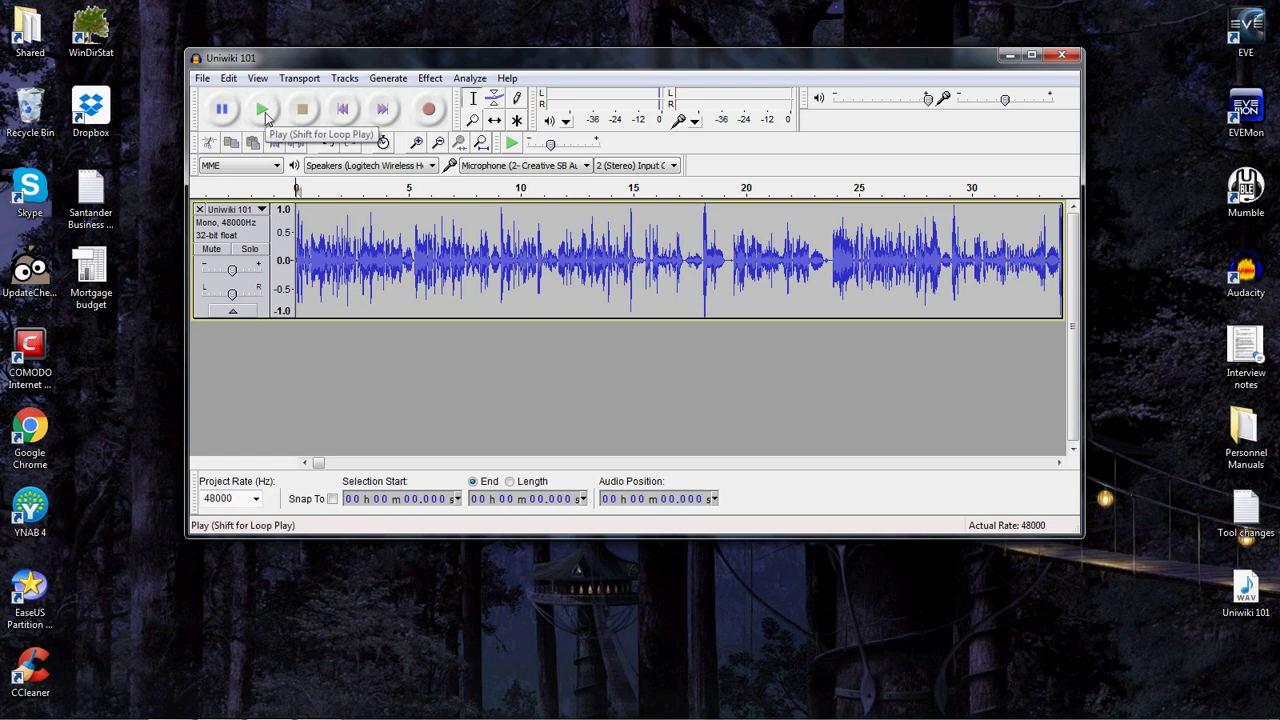
pyautogui.click(262, 110)
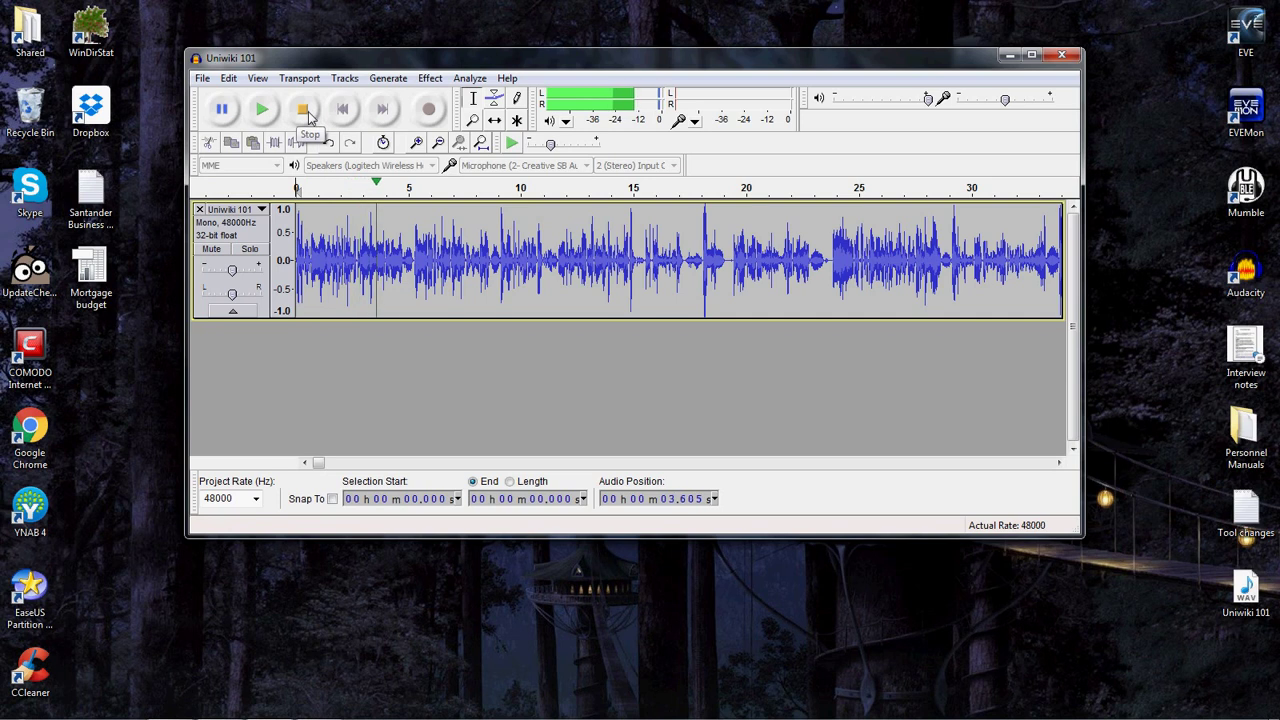
pyautogui.click(306, 111)
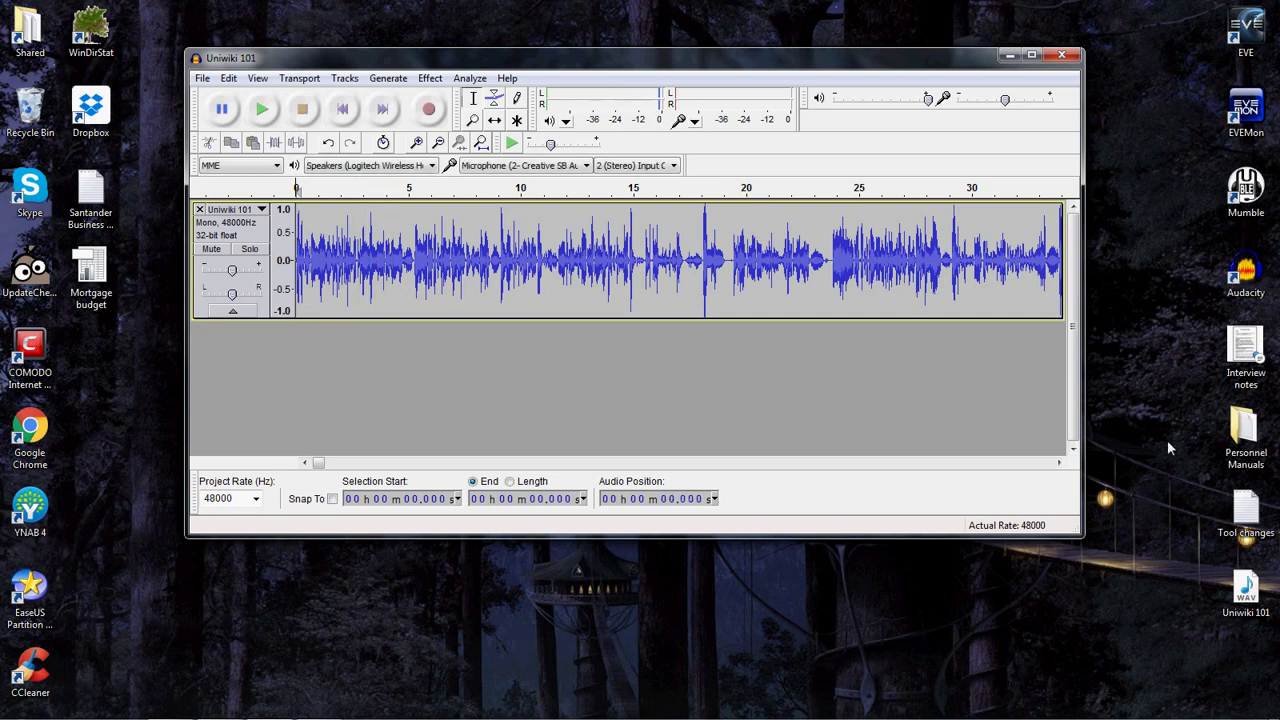
pyautogui.click(1059, 464)
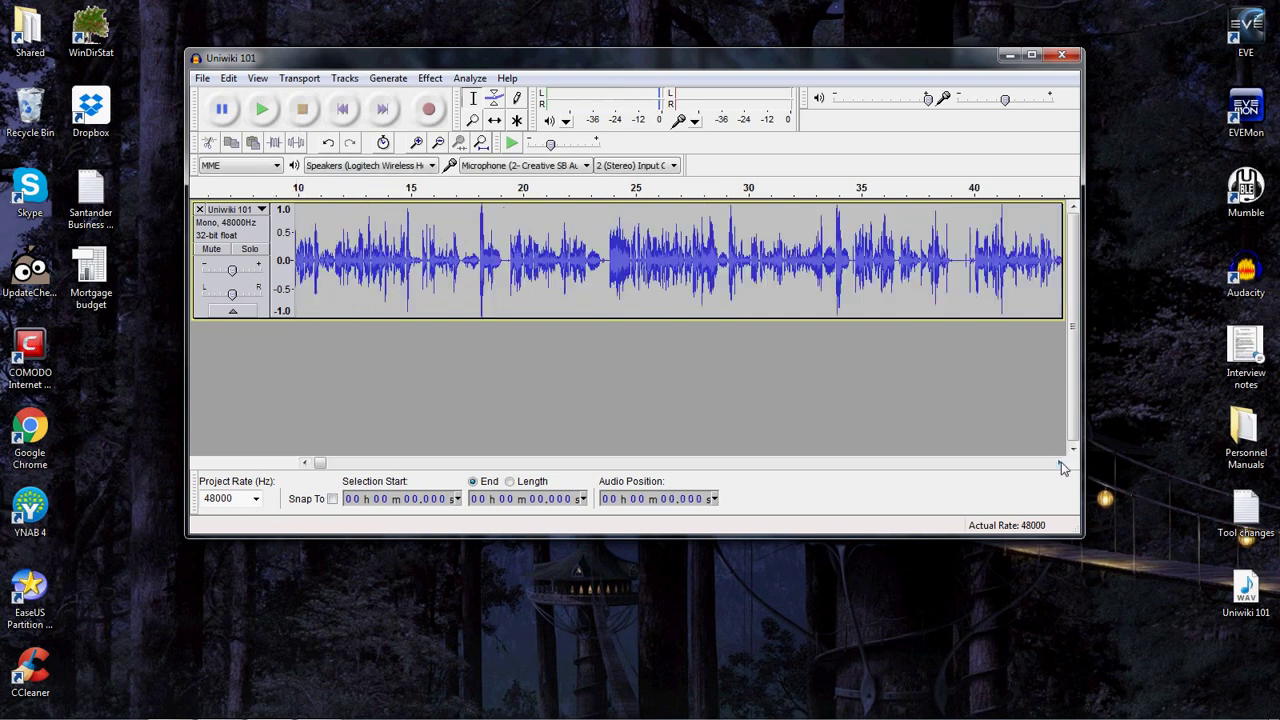
pyautogui.click(1061, 462)
pyautogui.click(1061, 462)
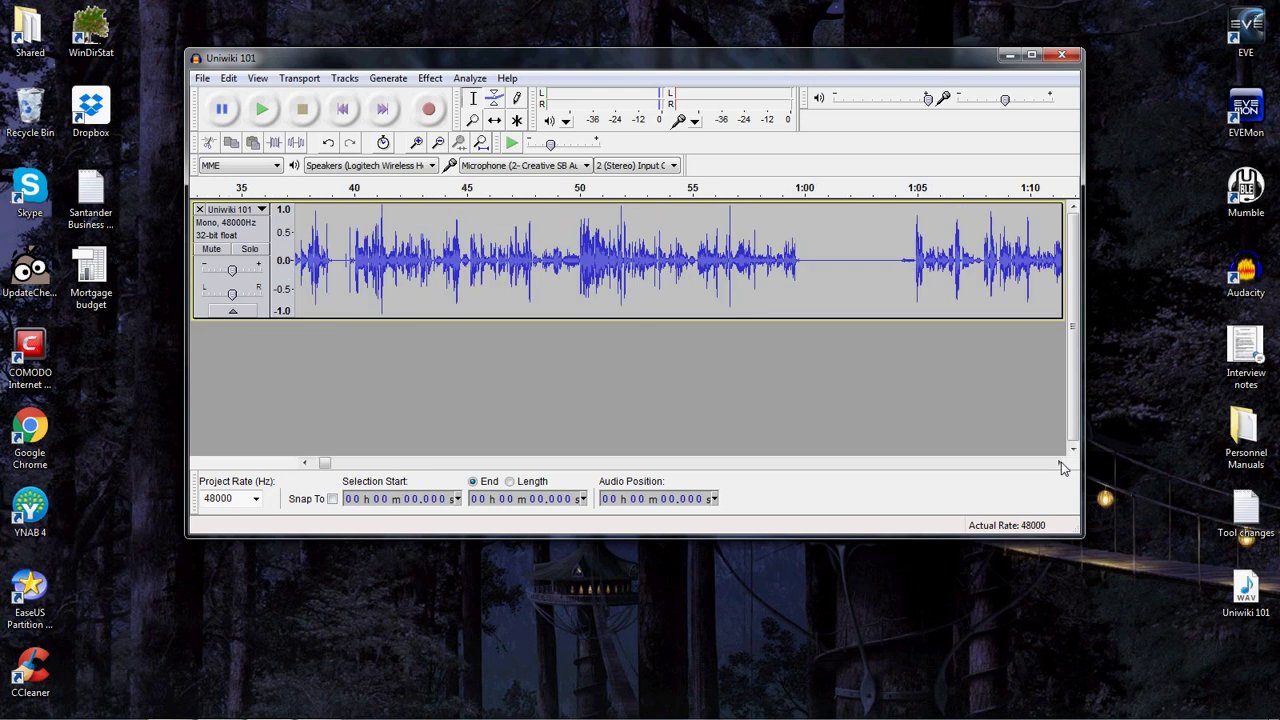
pyautogui.click(1061, 462)
pyautogui.click(1061, 462)
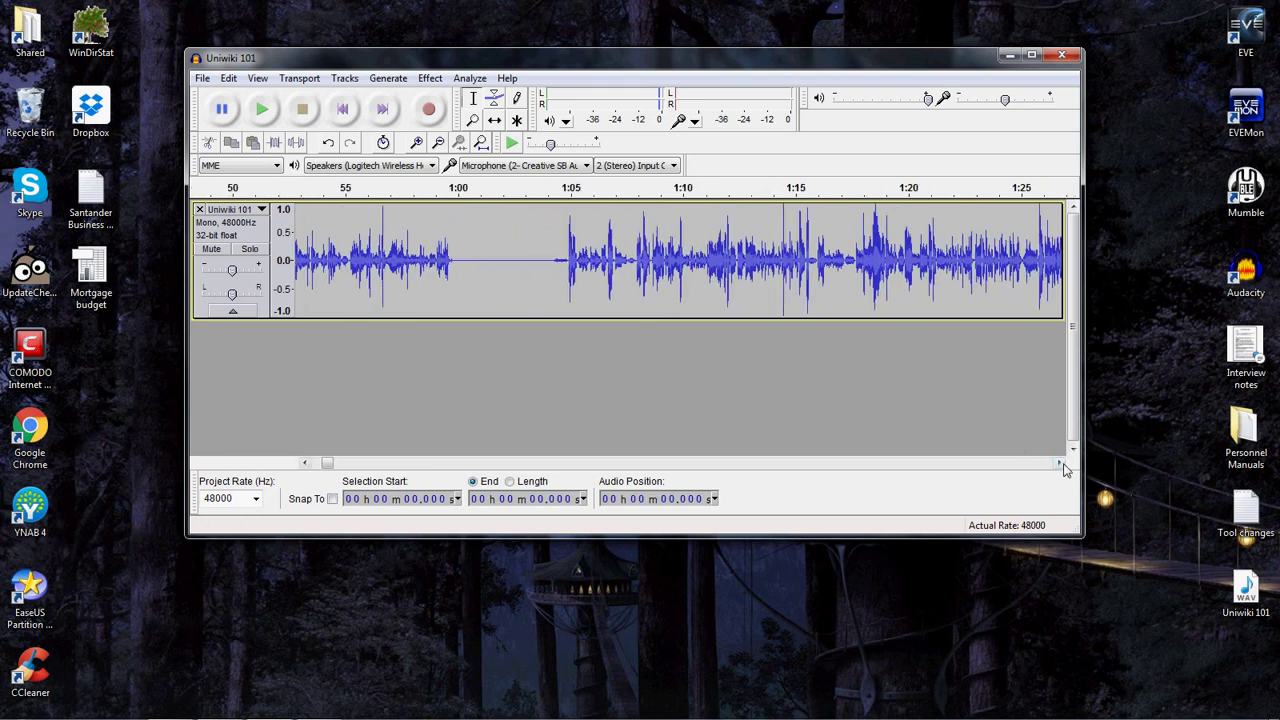
pyautogui.click(1059, 465)
pyautogui.click(1059, 465)
pyautogui.moveTo(1059, 466); pyautogui.dragTo(1059, 467)
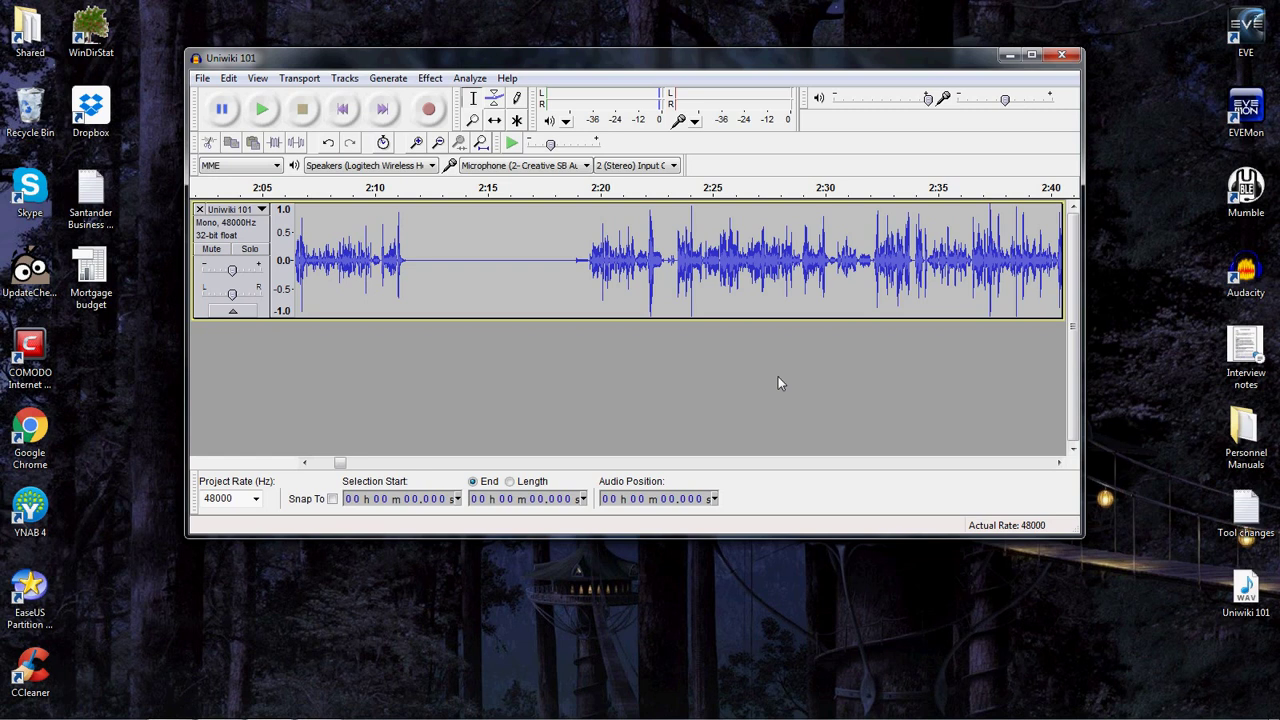
# Export the track to the Desktop as Uniwiki 101.mp3 at constant 32 kbps.
pyautogui.click(201, 78)
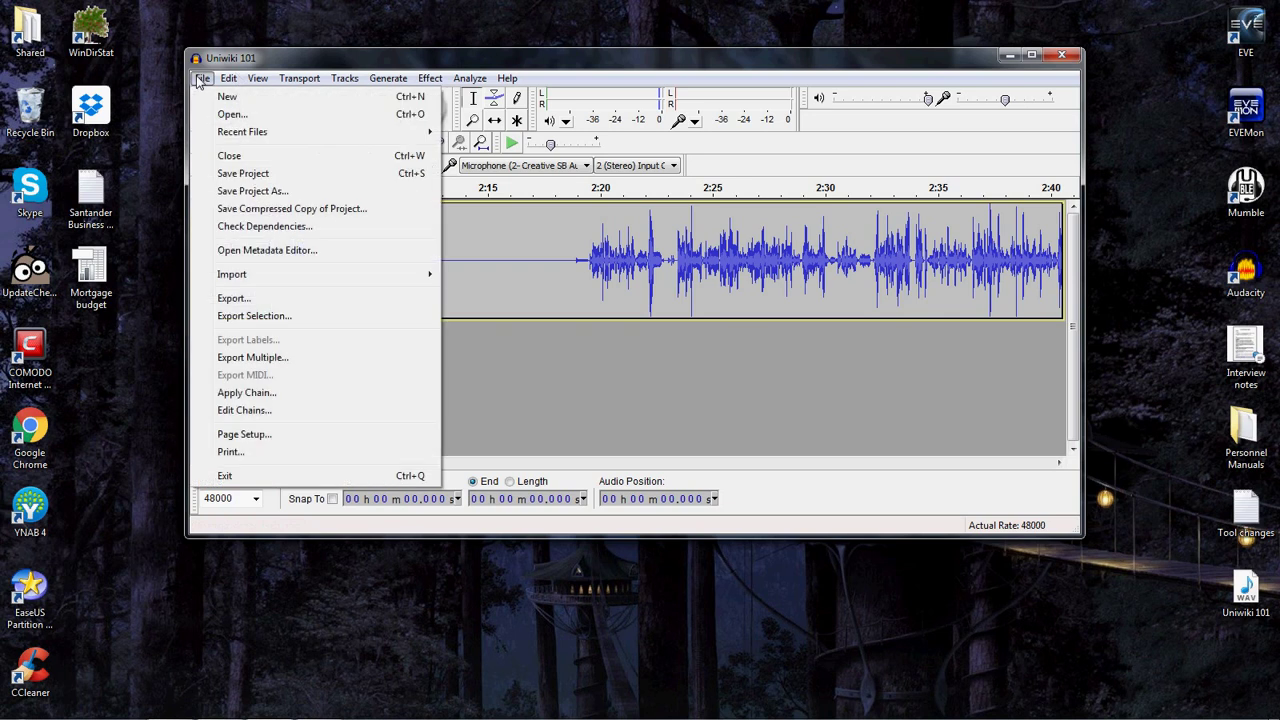
pyautogui.click(270, 302)
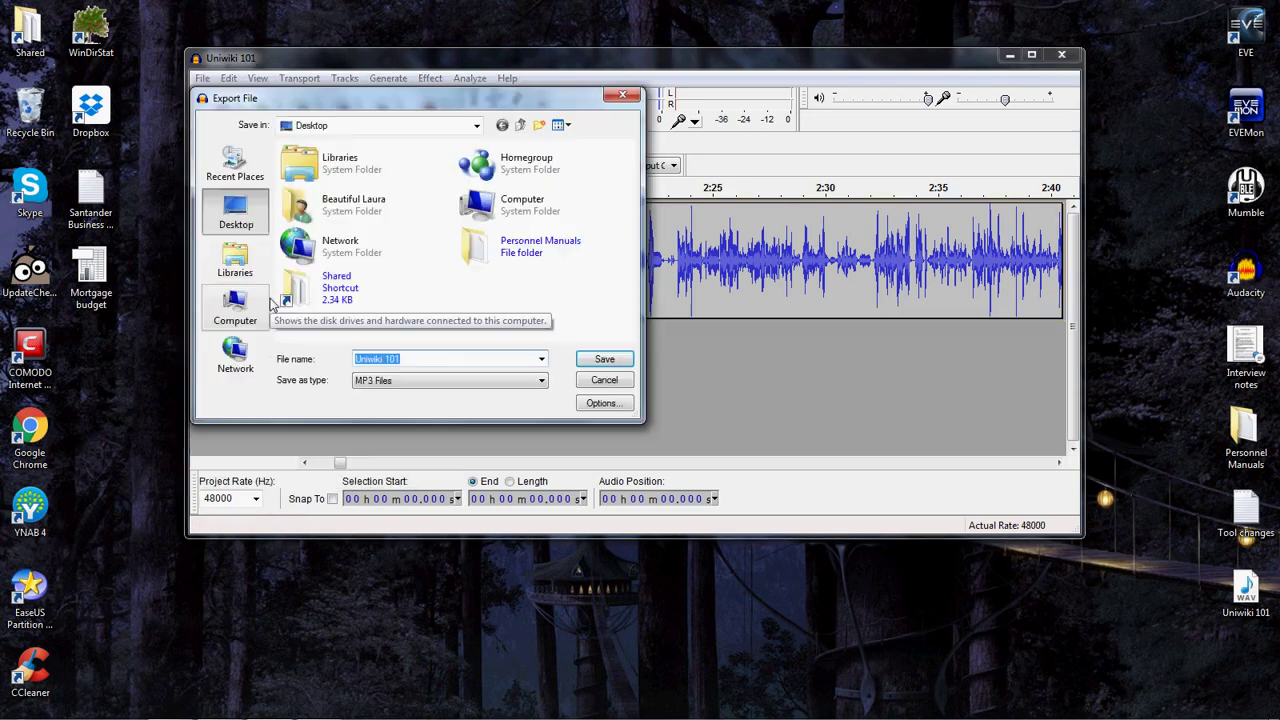
pyautogui.click(424, 386)
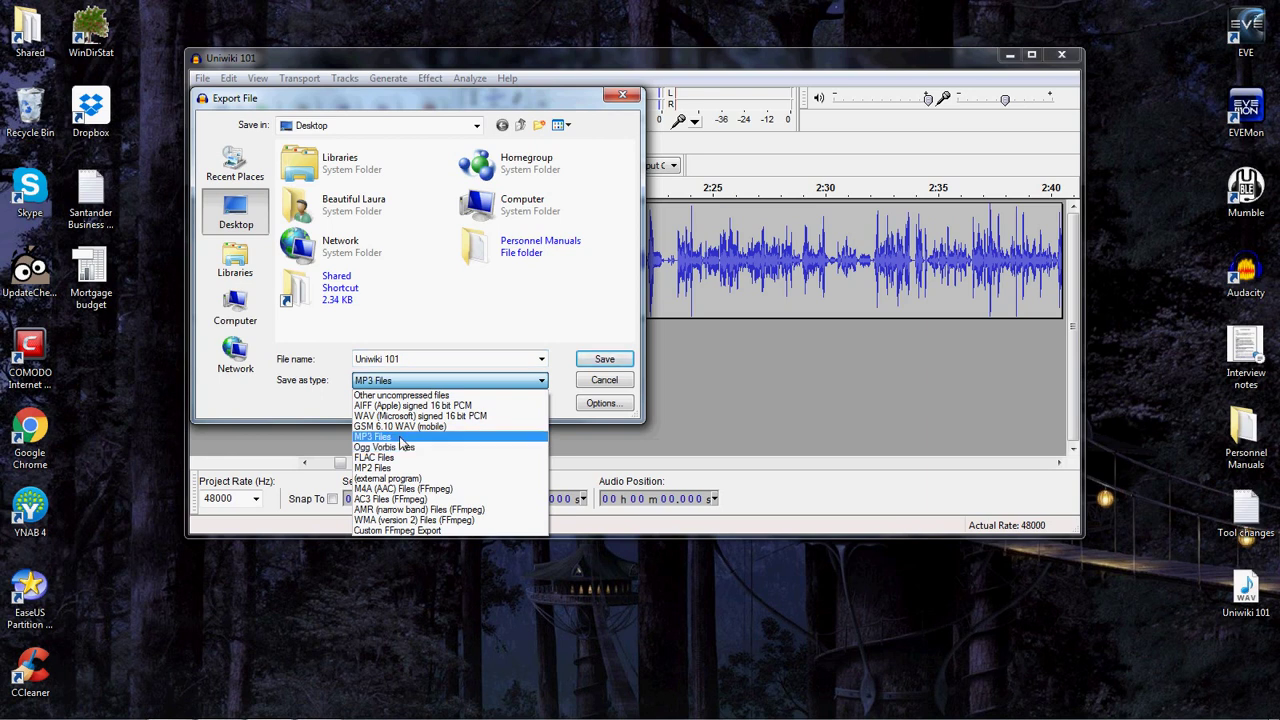
pyautogui.click(399, 437)
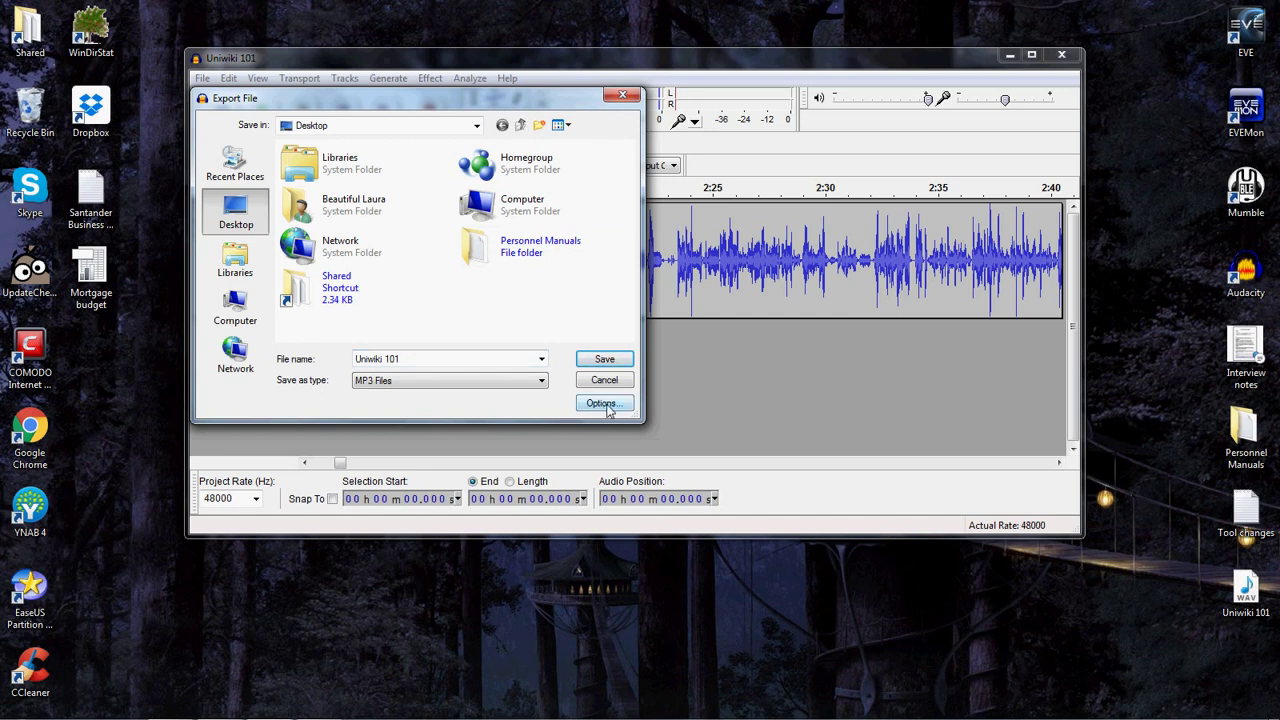
pyautogui.click(603, 403)
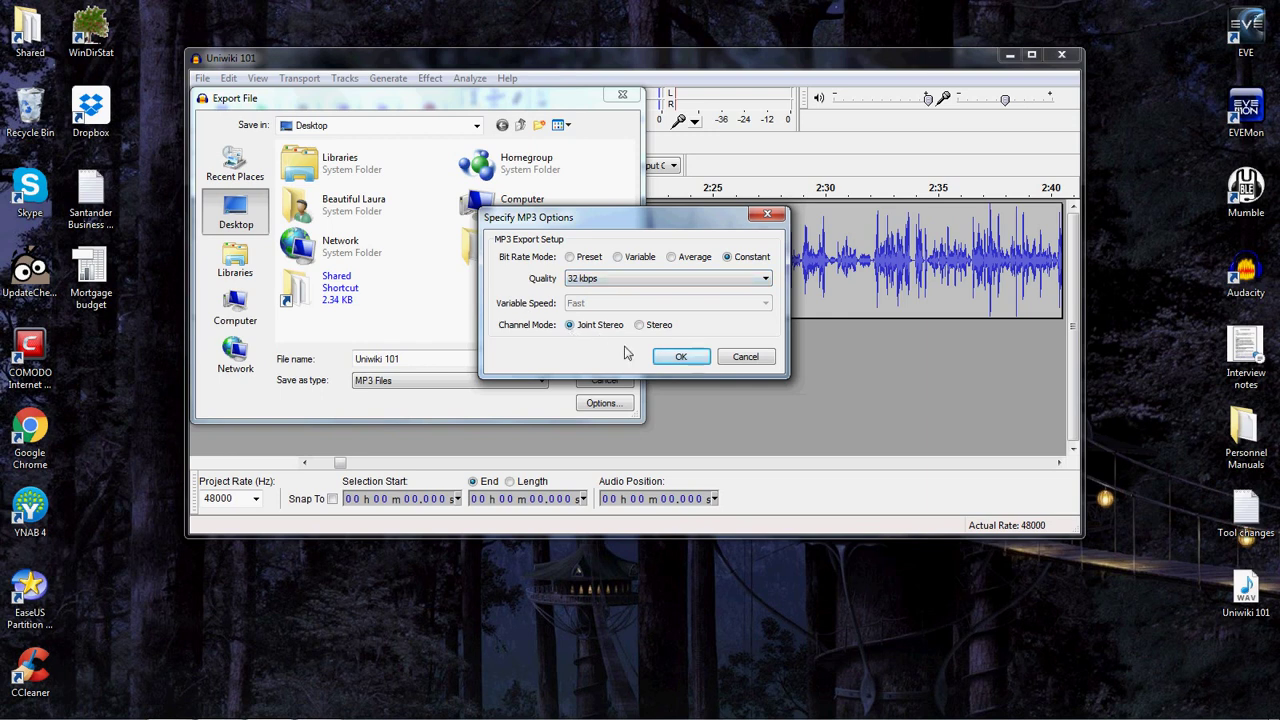
pyautogui.click(682, 360)
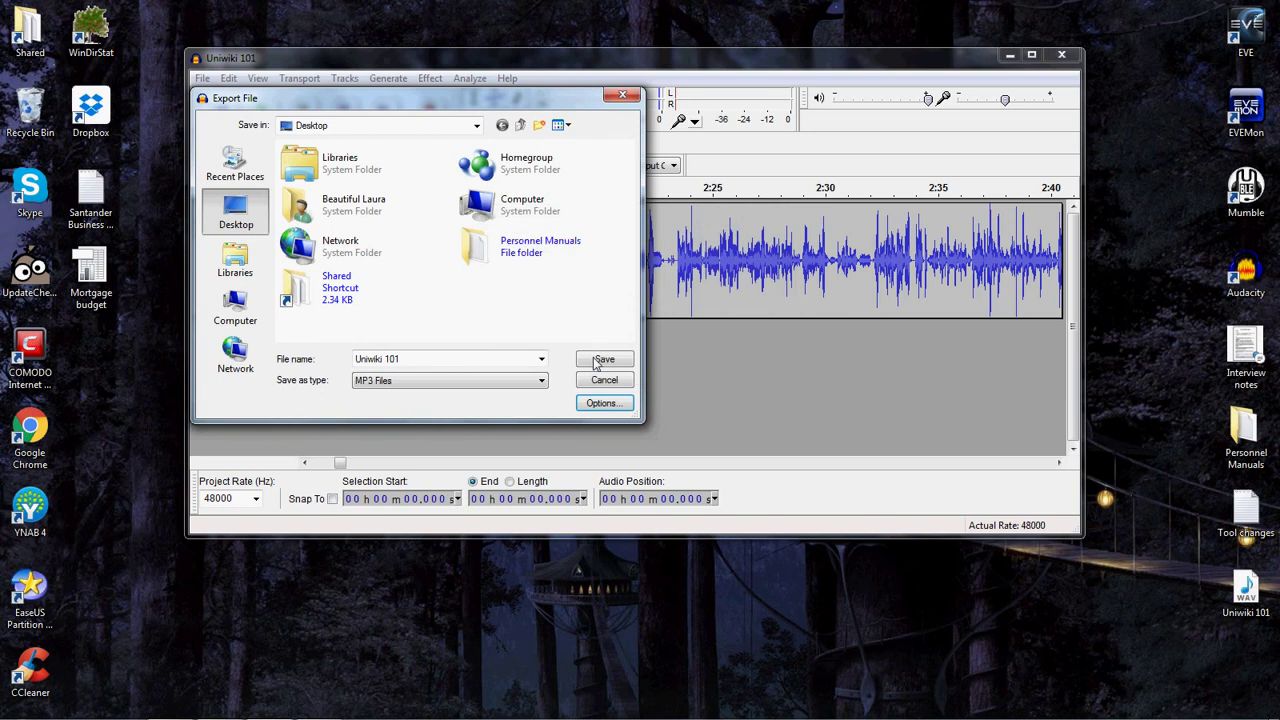
pyautogui.click(606, 360)
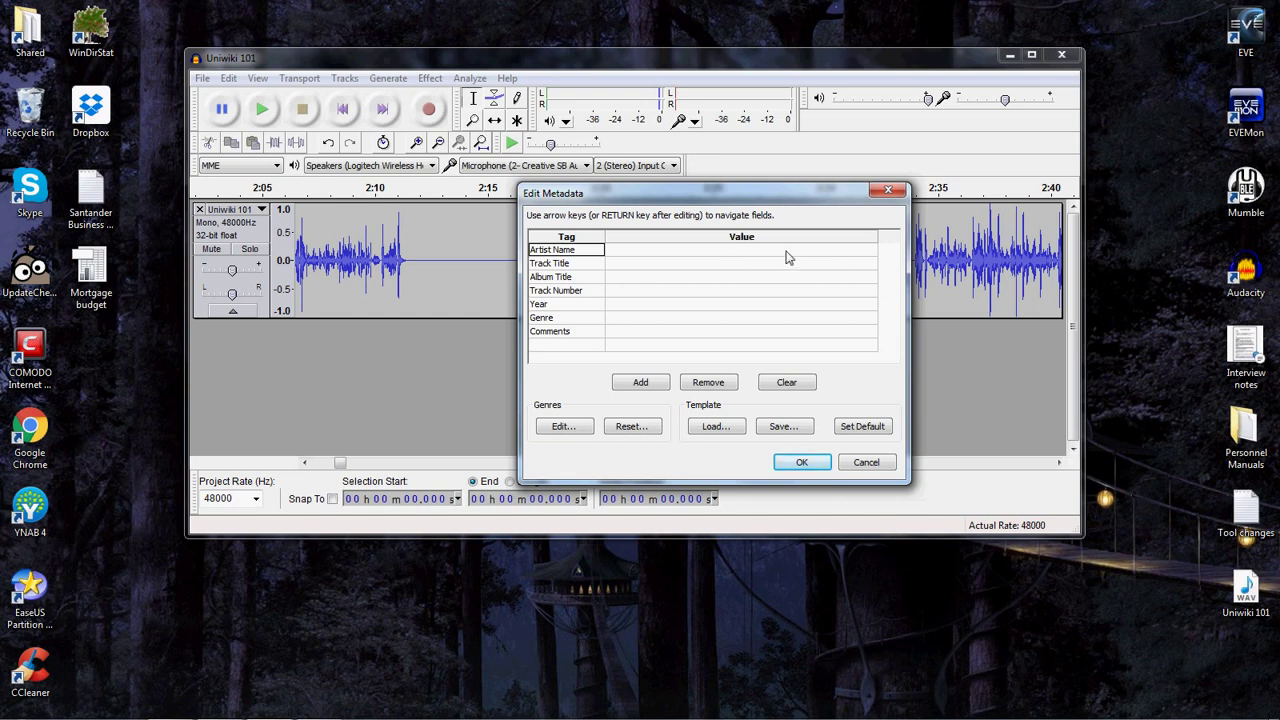
# Enter the instructor's name as Artist and 'Uniwiki 101' as Track Title.
pyautogui.click(786, 252)
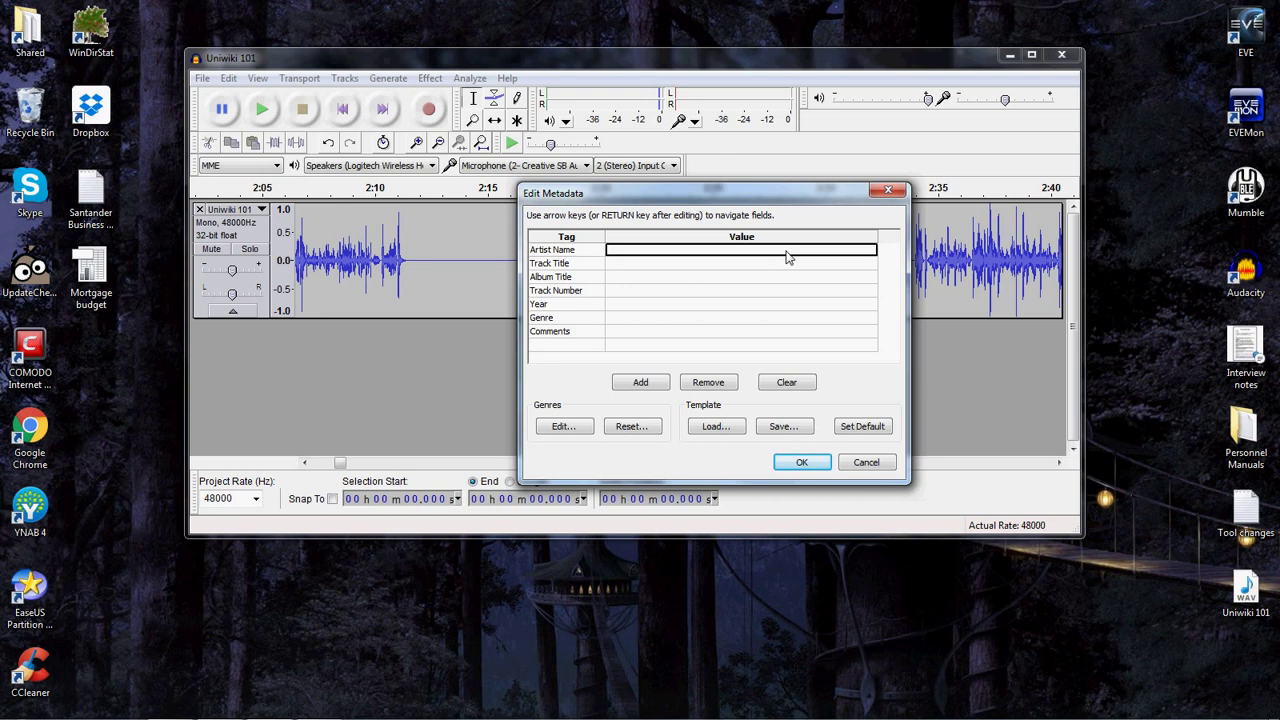
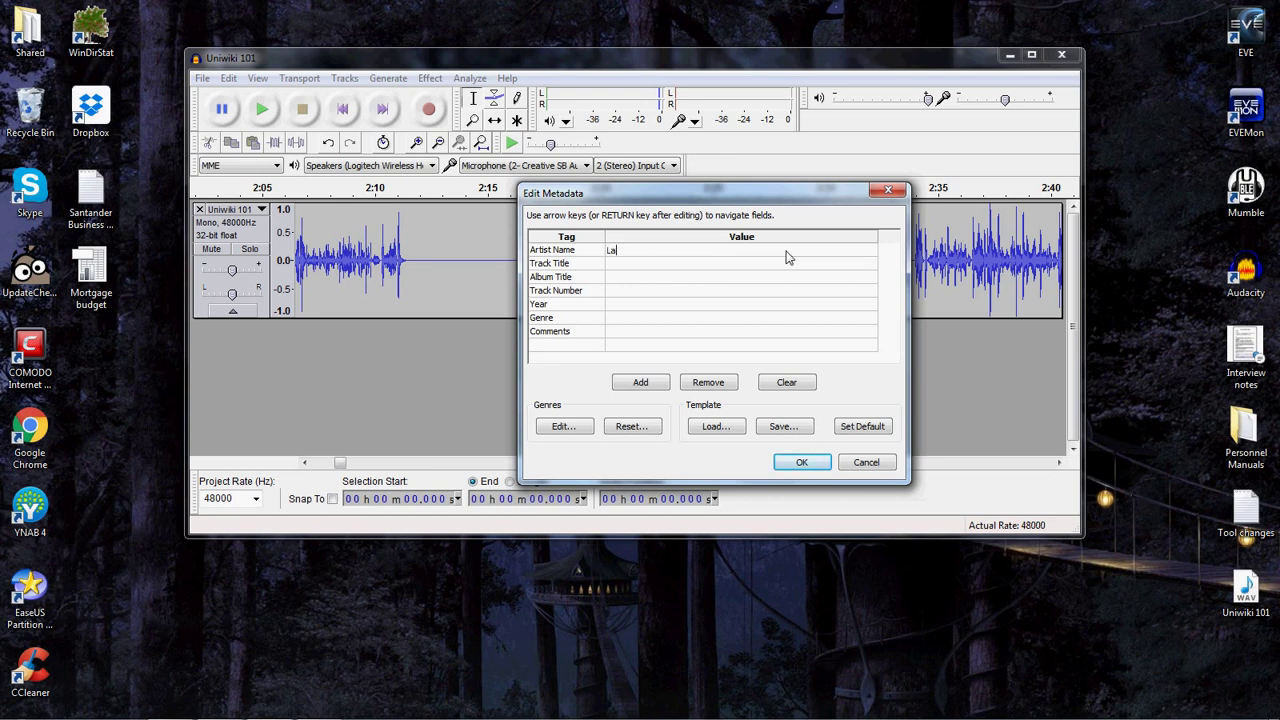
pyautogui.click(632, 264)
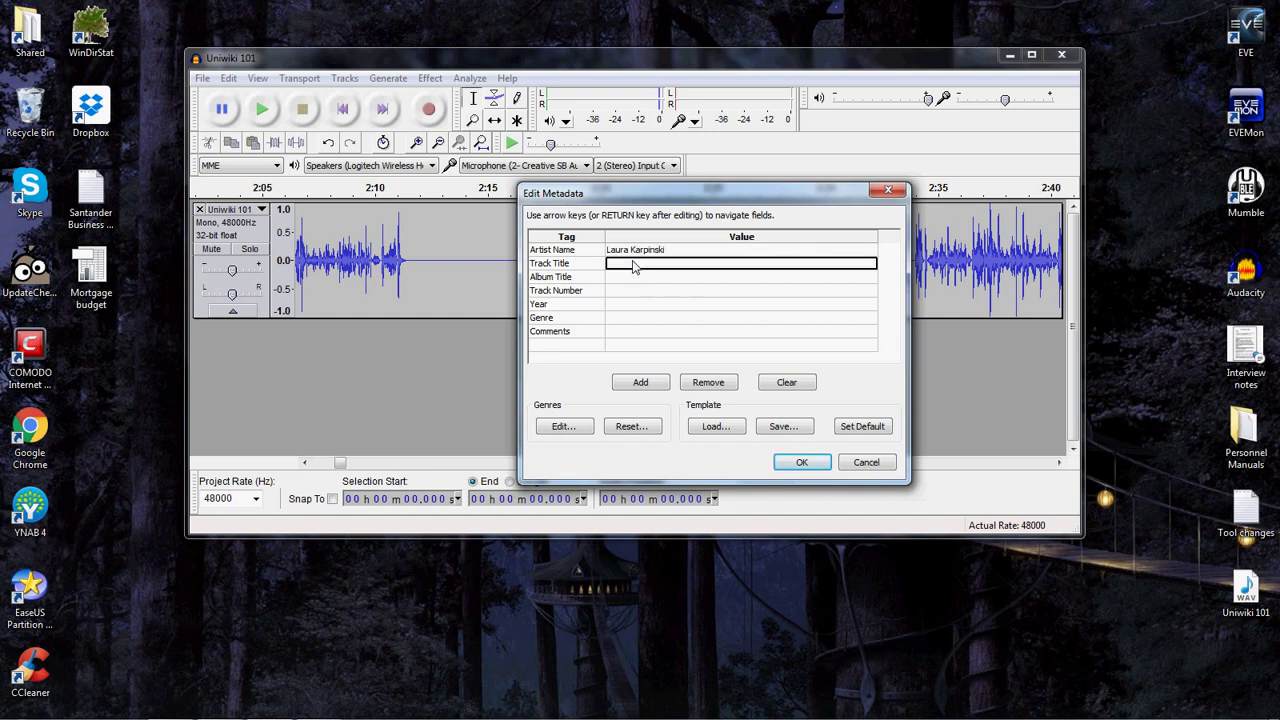
pyautogui.press('shift')
pyautogui.write('Uni')
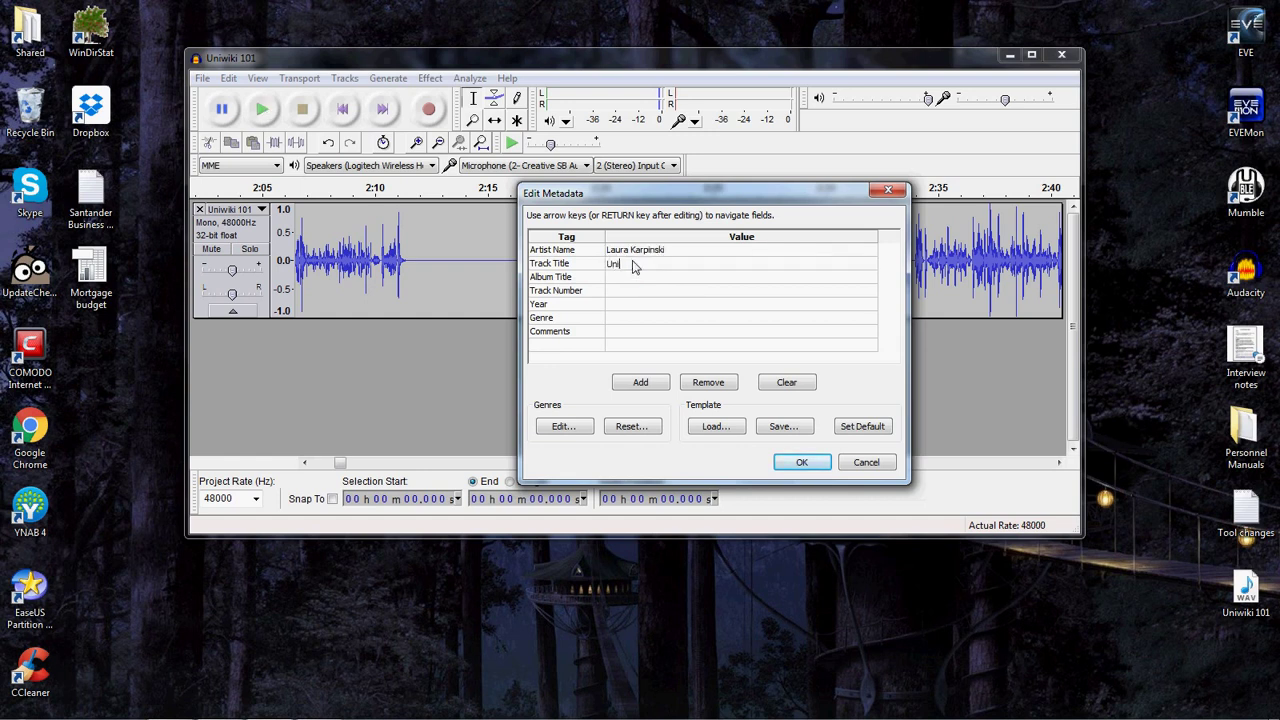
pyautogui.write('wiki 101')
# Set album 'EVE University Class Library', year 2015 and comment 'Recorded 2015.11.25', then confirm the tags.
pyautogui.click(629, 279)
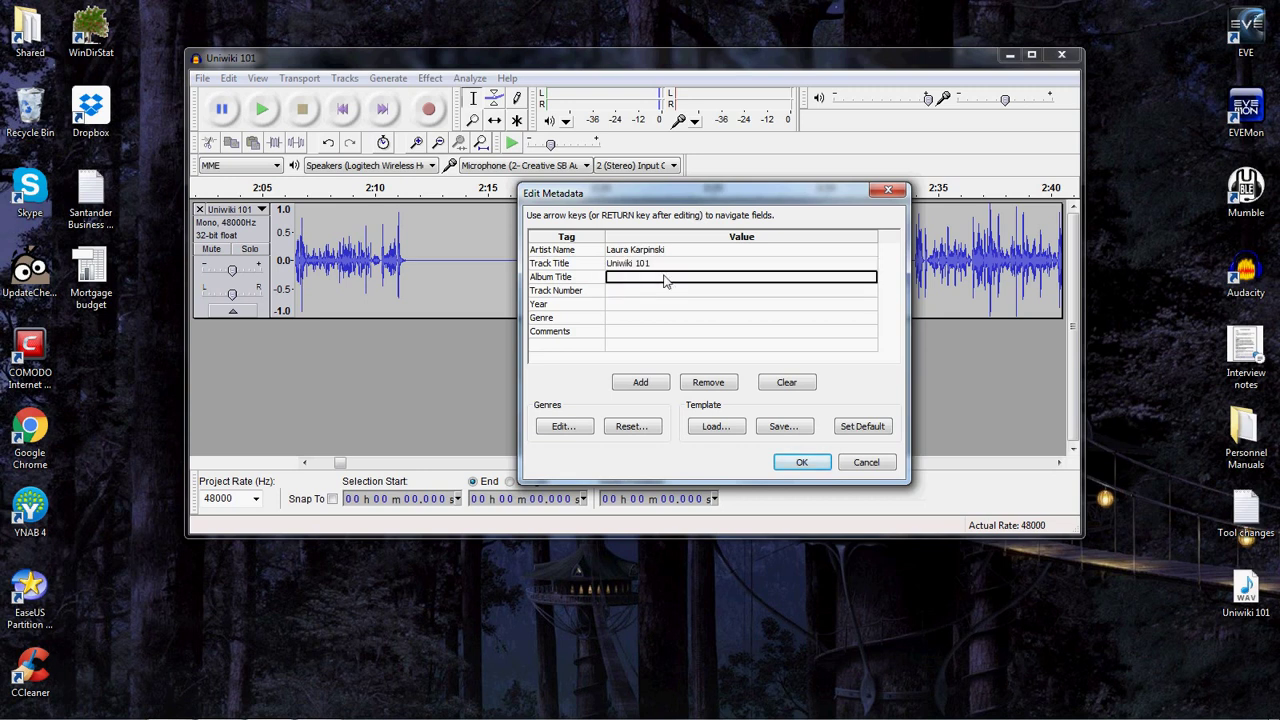
pyautogui.write('EVE Univ')
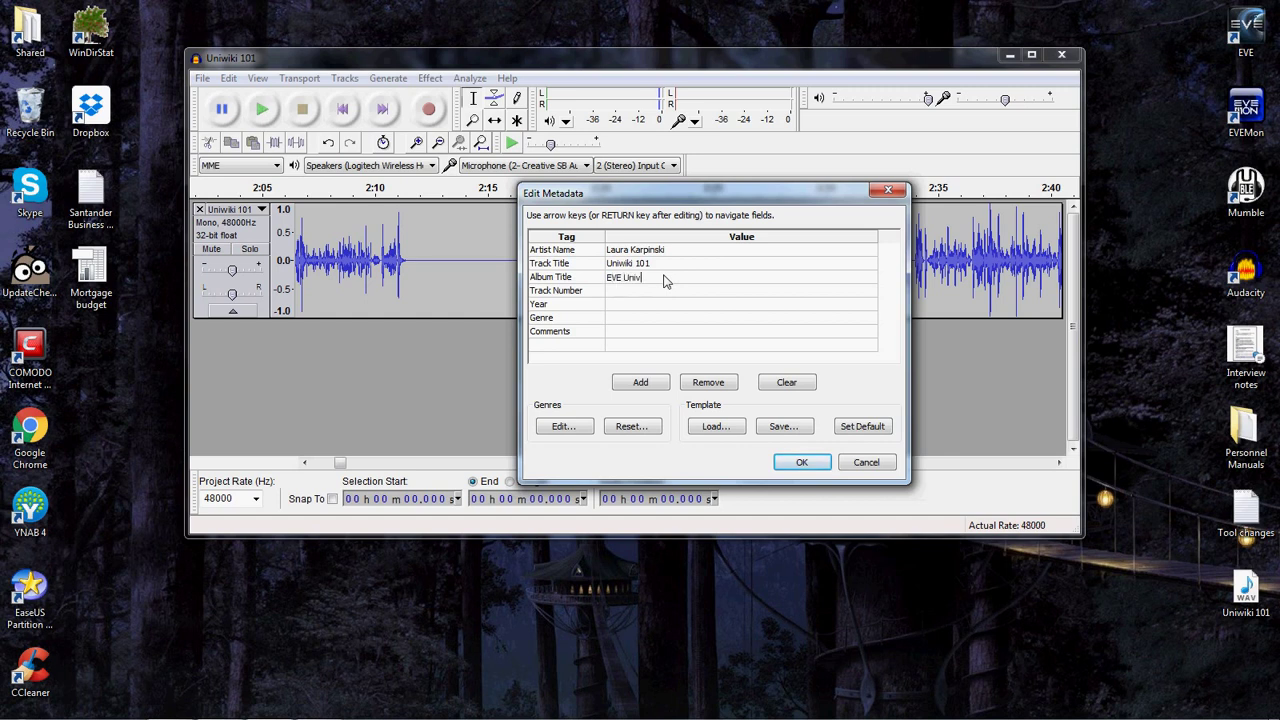
pyautogui.write('ersity Class Library')
pyautogui.click(638, 306)
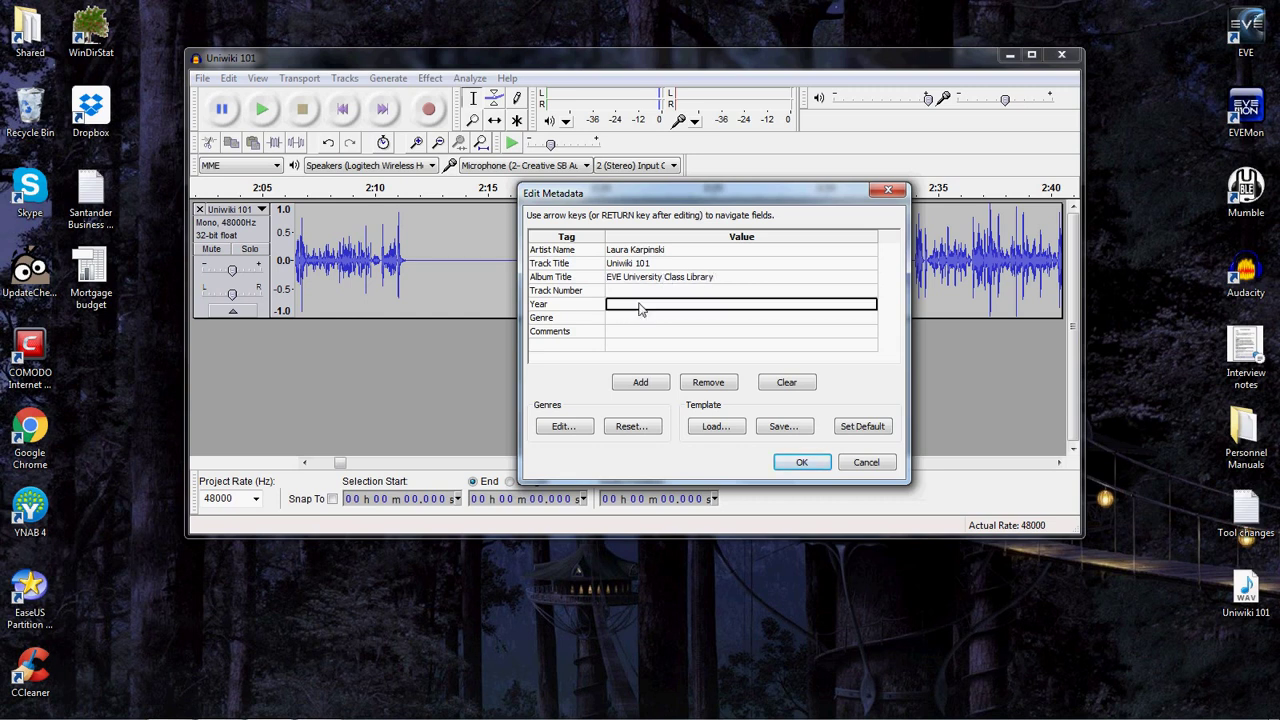
pyautogui.write('2015')
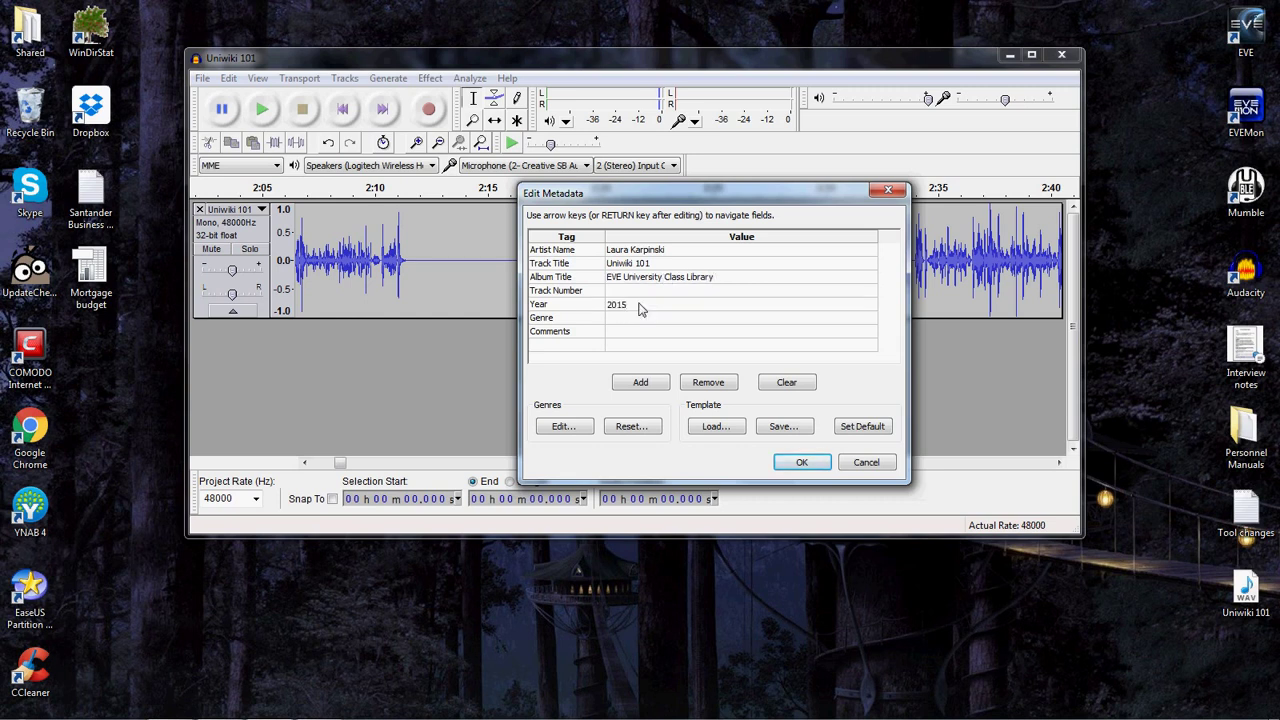
pyautogui.click(627, 333)
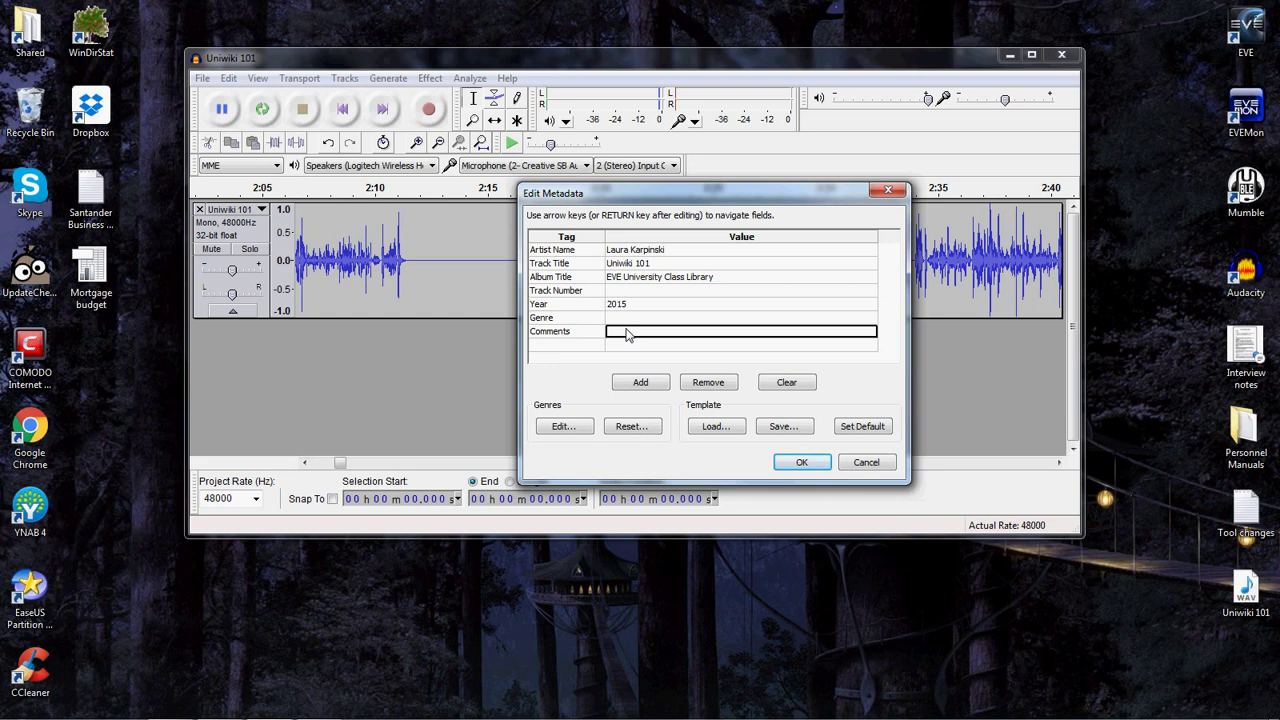
pyautogui.write('Recorded')
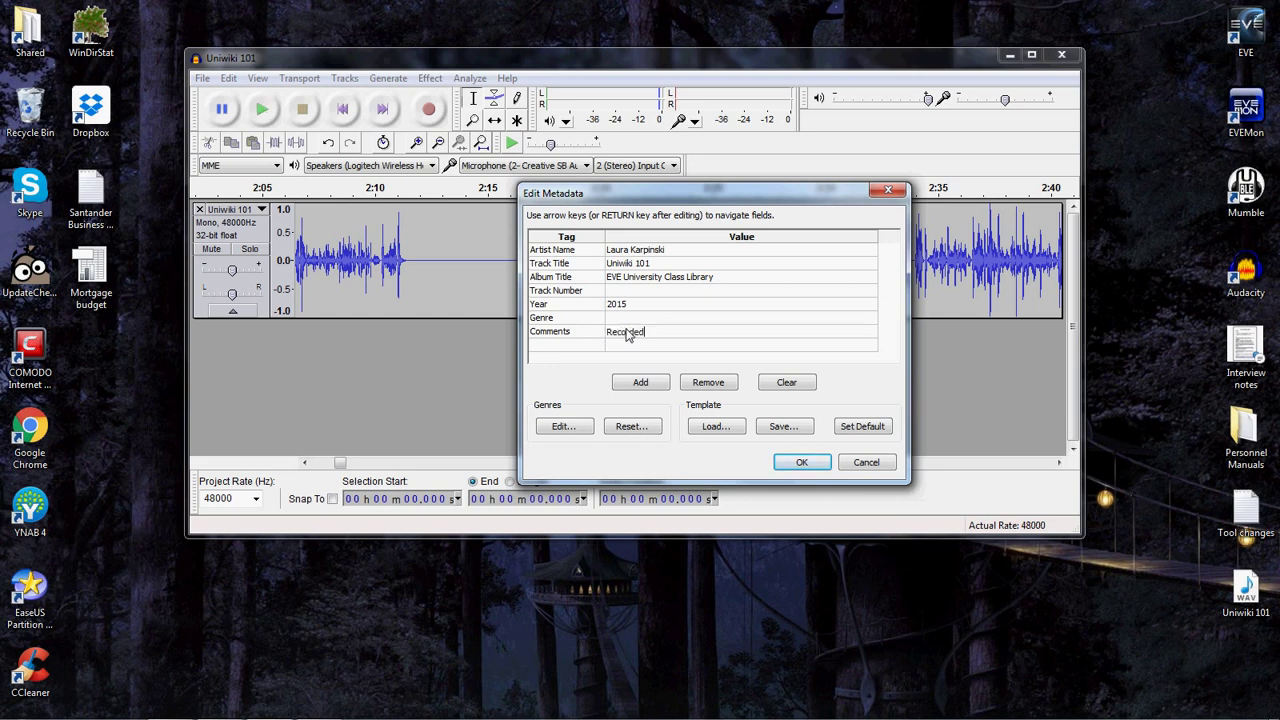
pyautogui.write(' 2015.11.25')
pyautogui.click(803, 463)
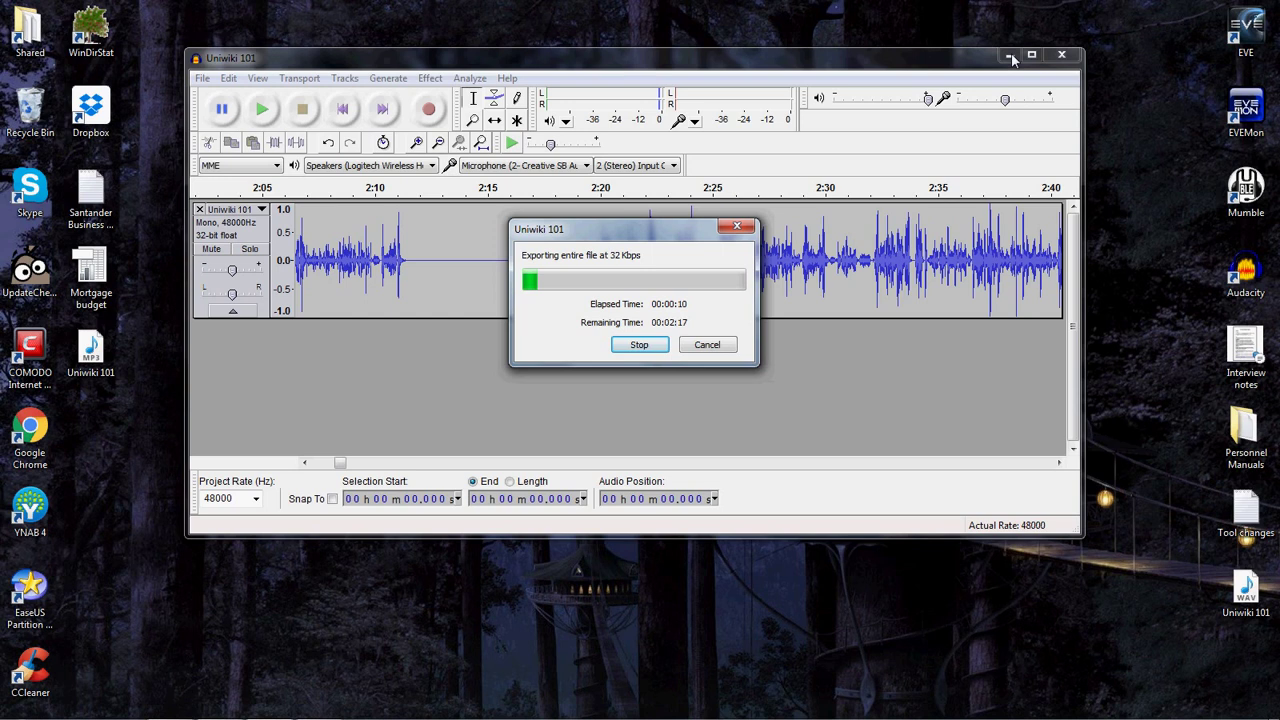
# Close the MP3 export progress window and minimise Audacity to reveal the desktop.
pyautogui.click(641, 347)
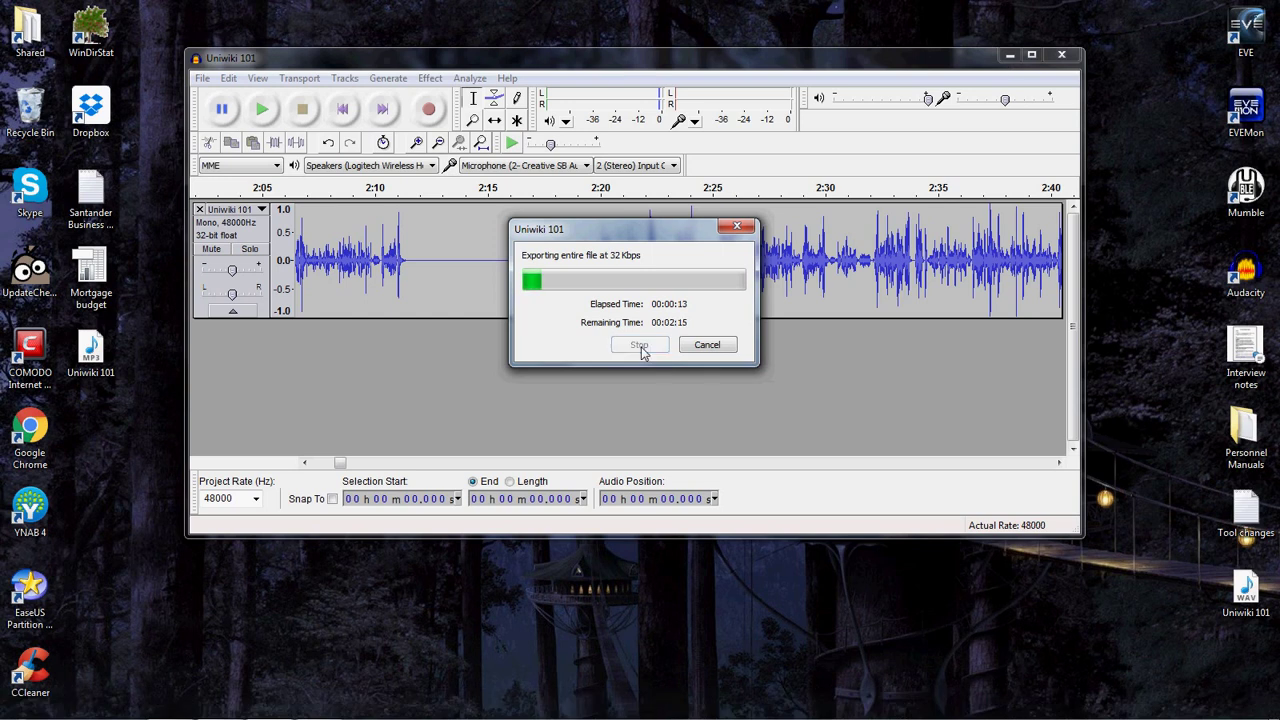
pyautogui.click(1009, 56)
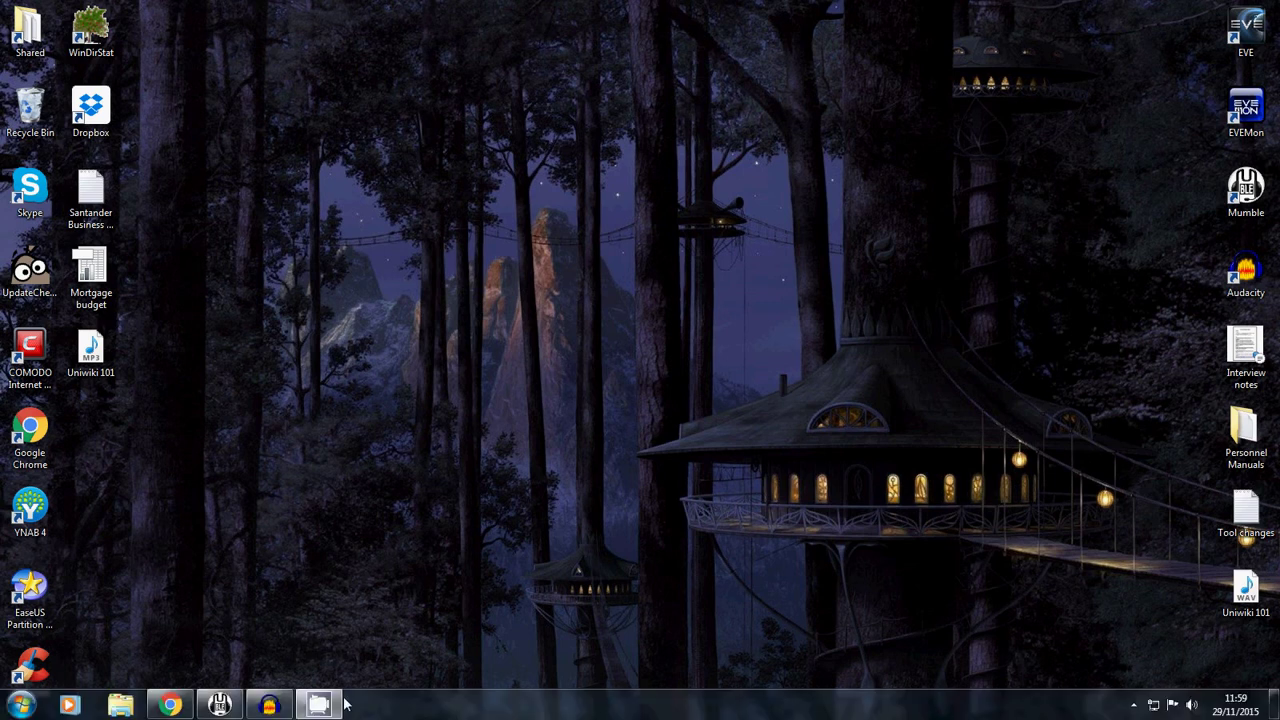
# In Chrome's EVE Files tab, go to the public-archive upload page and dismiss the file picker.
pyautogui.click(169, 705)
pyautogui.click(110, 10)
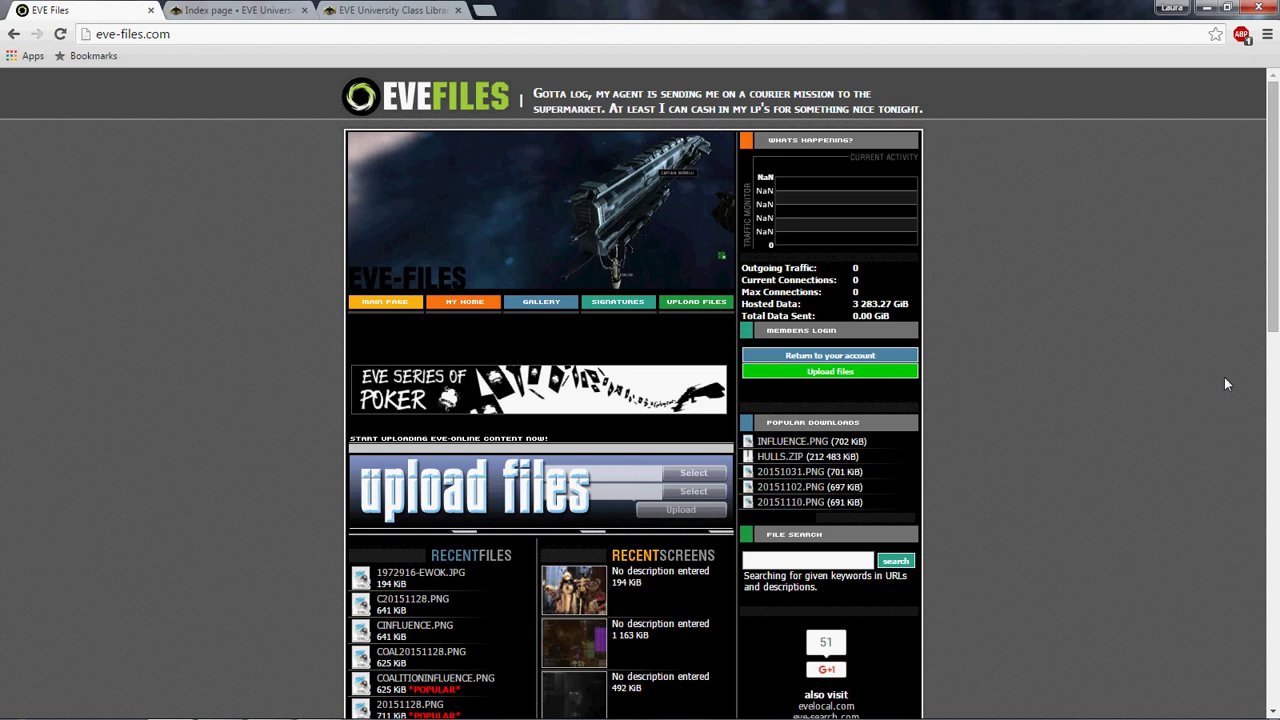
pyautogui.click(860, 375)
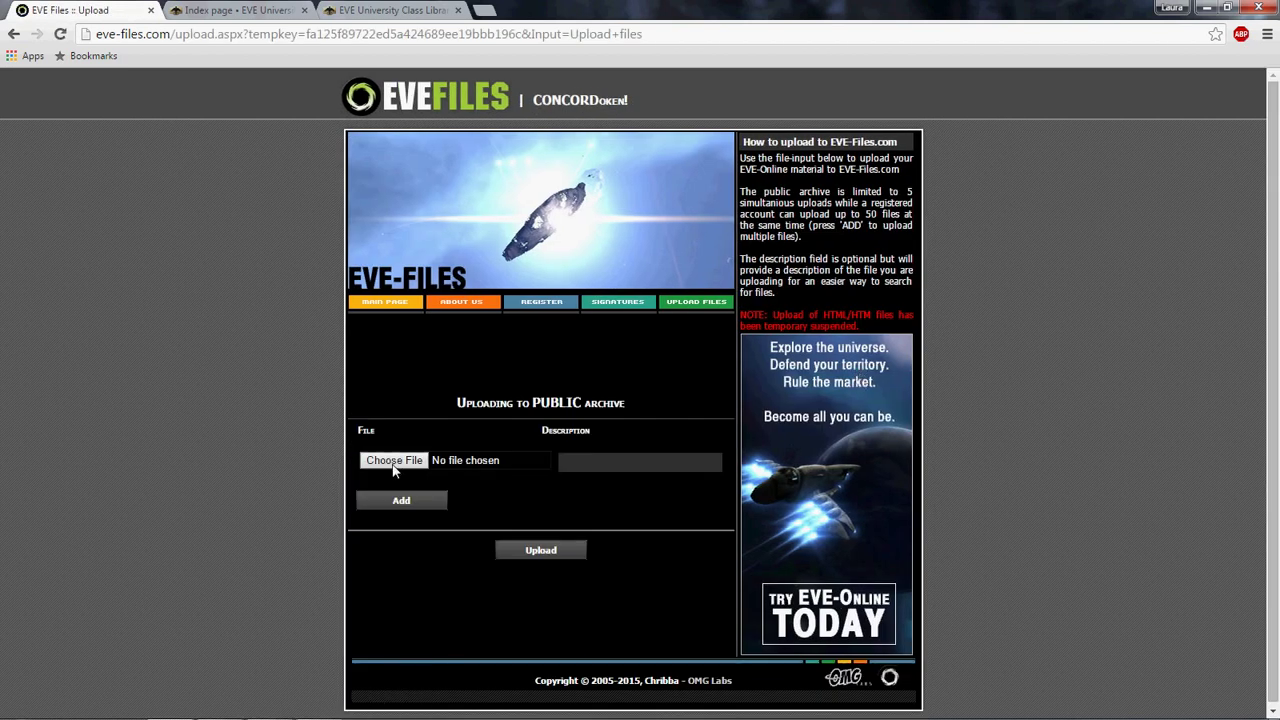
pyautogui.click(521, 466)
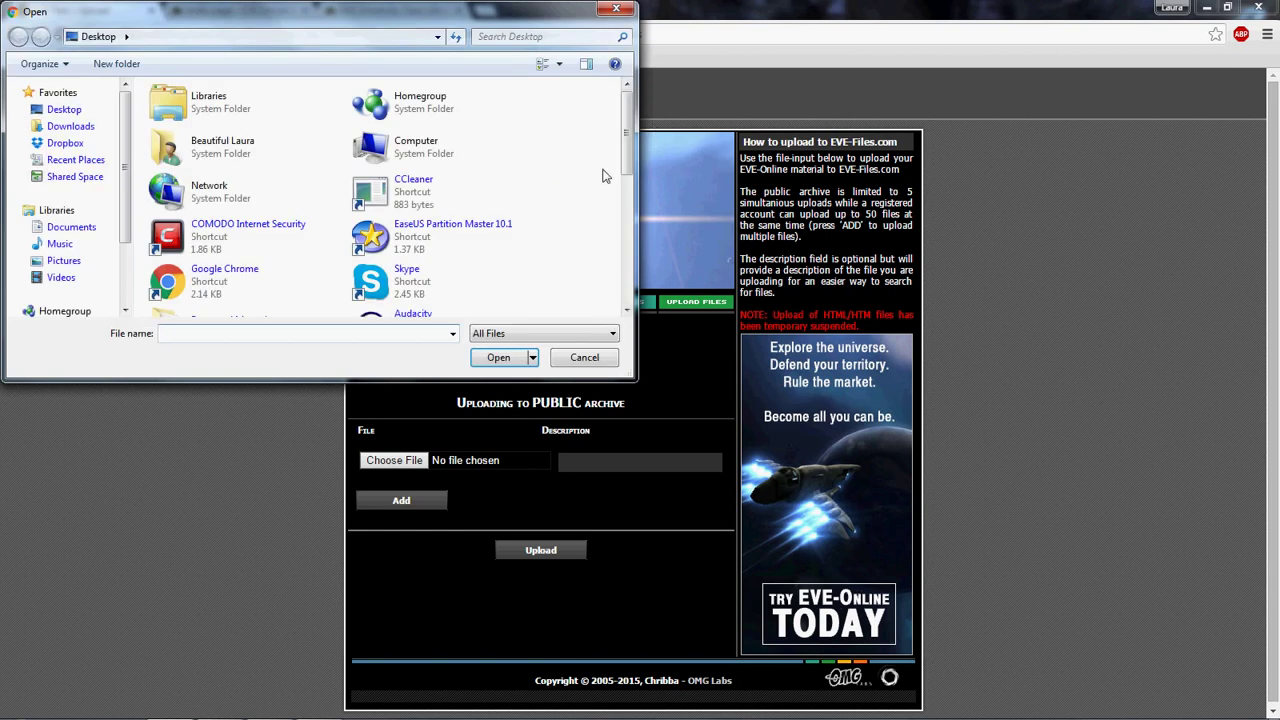
pyautogui.click(616, 8)
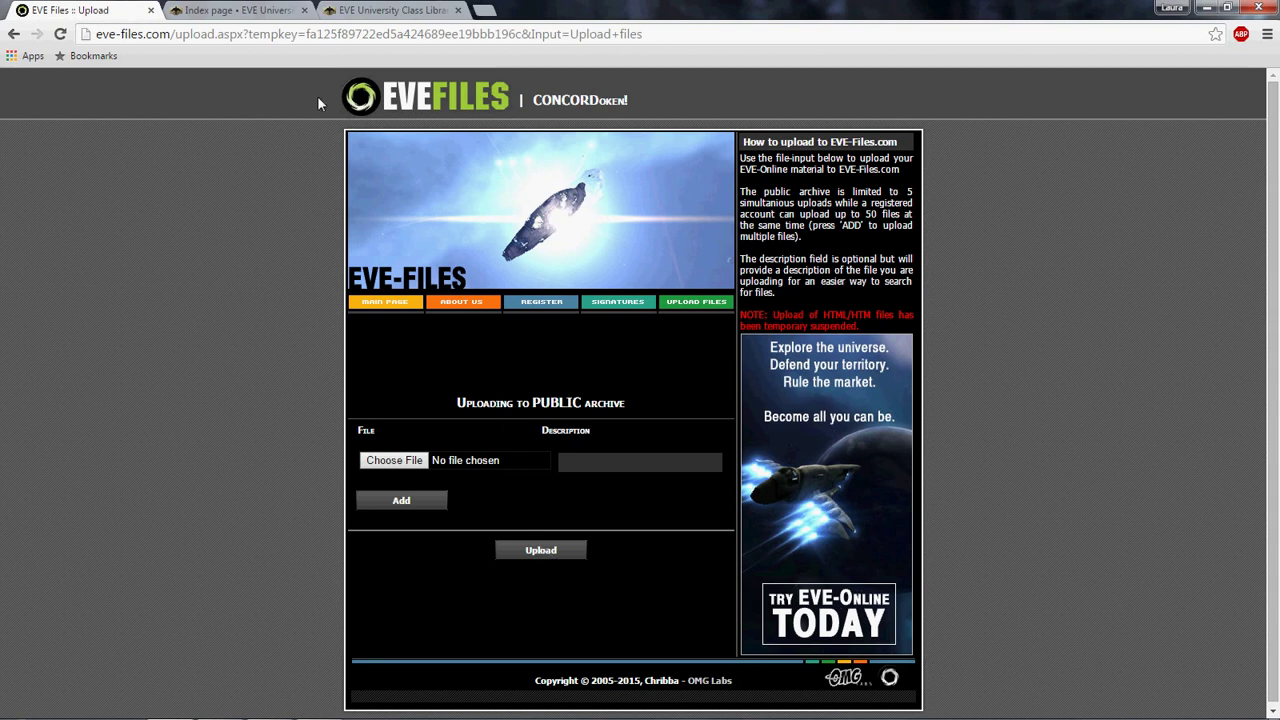
# View the latest posts of the forum's 'Post Your Recorded Classes Here!' thread, then switch to the Class Library wiki tab.
pyautogui.click(231, 9)
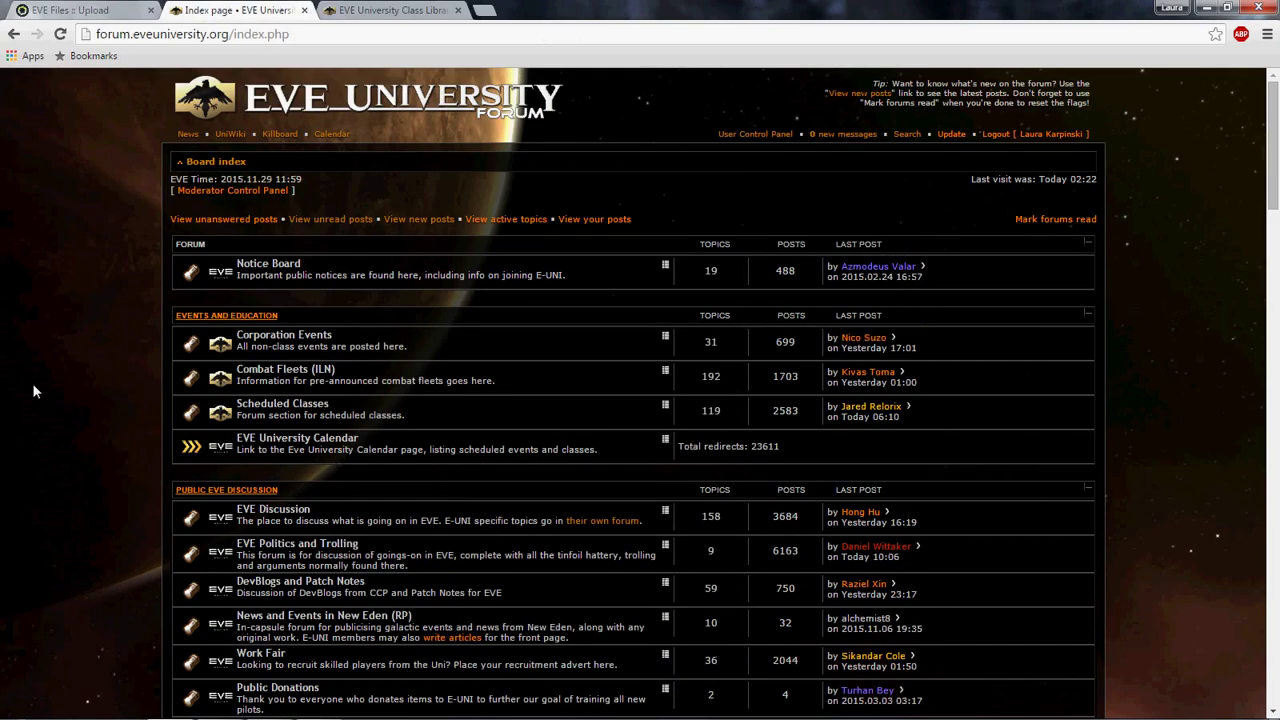
pyautogui.click(284, 408)
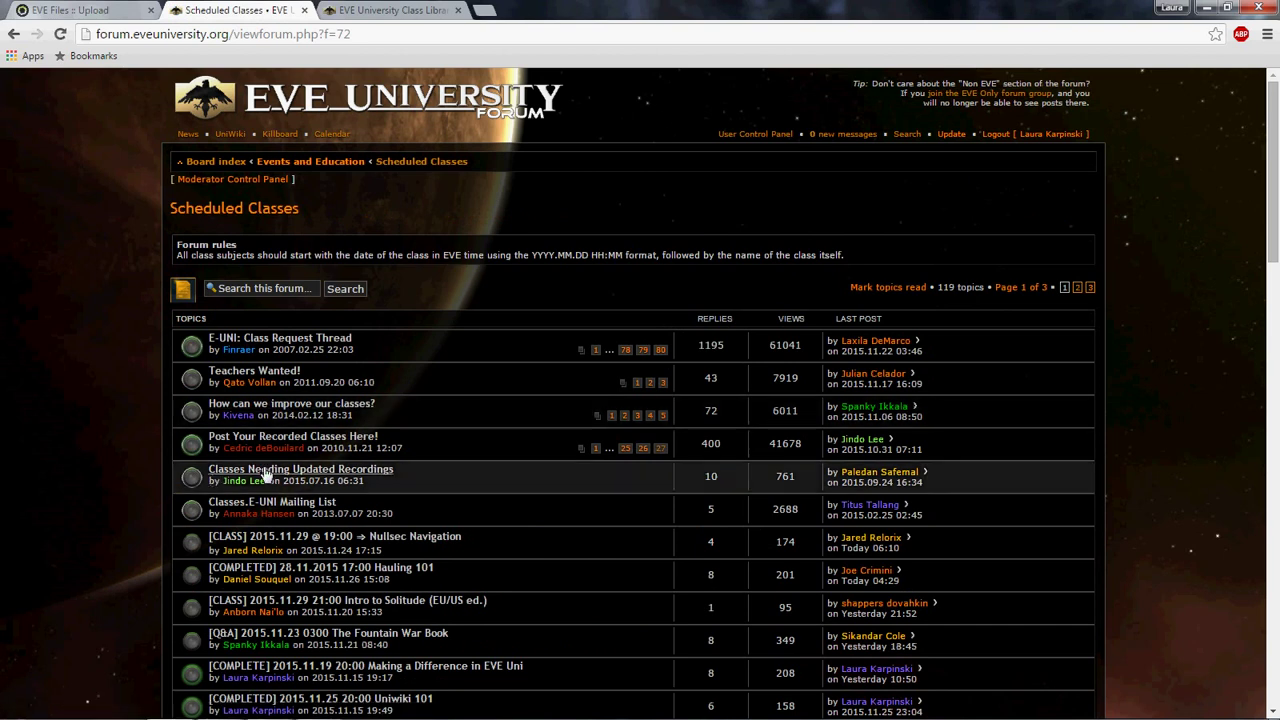
pyautogui.click(890, 442)
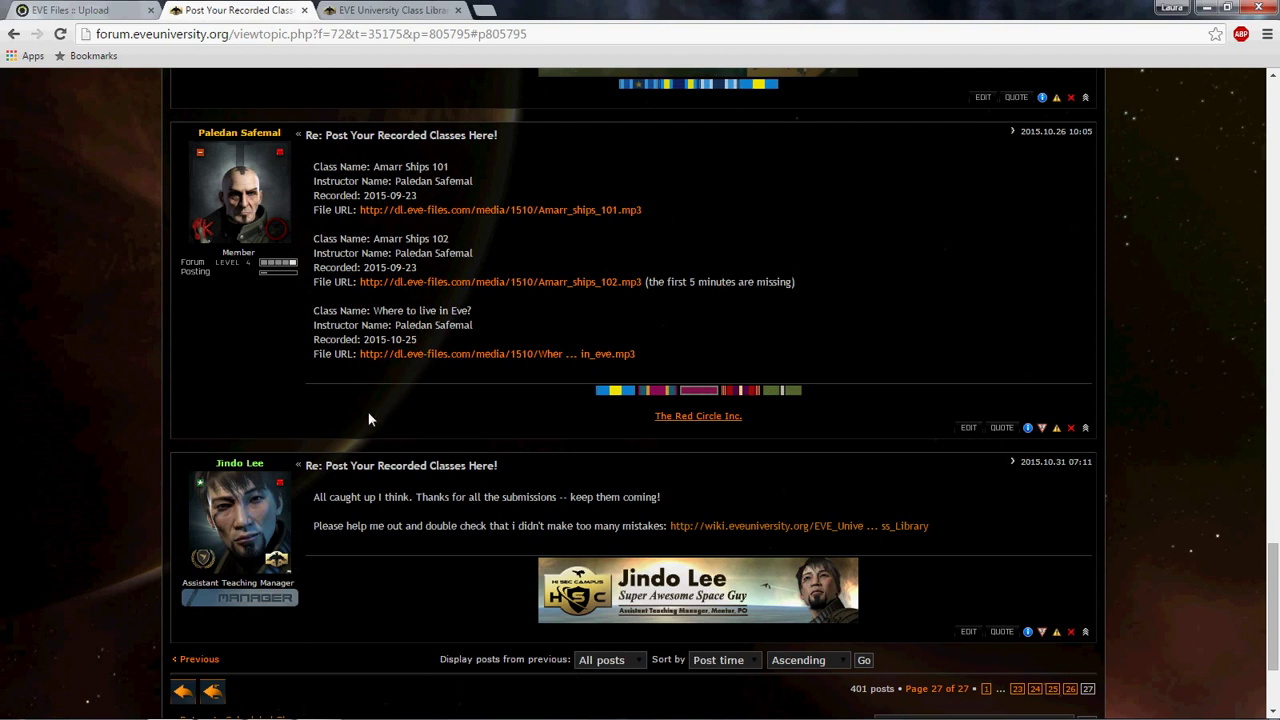
pyautogui.click(365, 8)
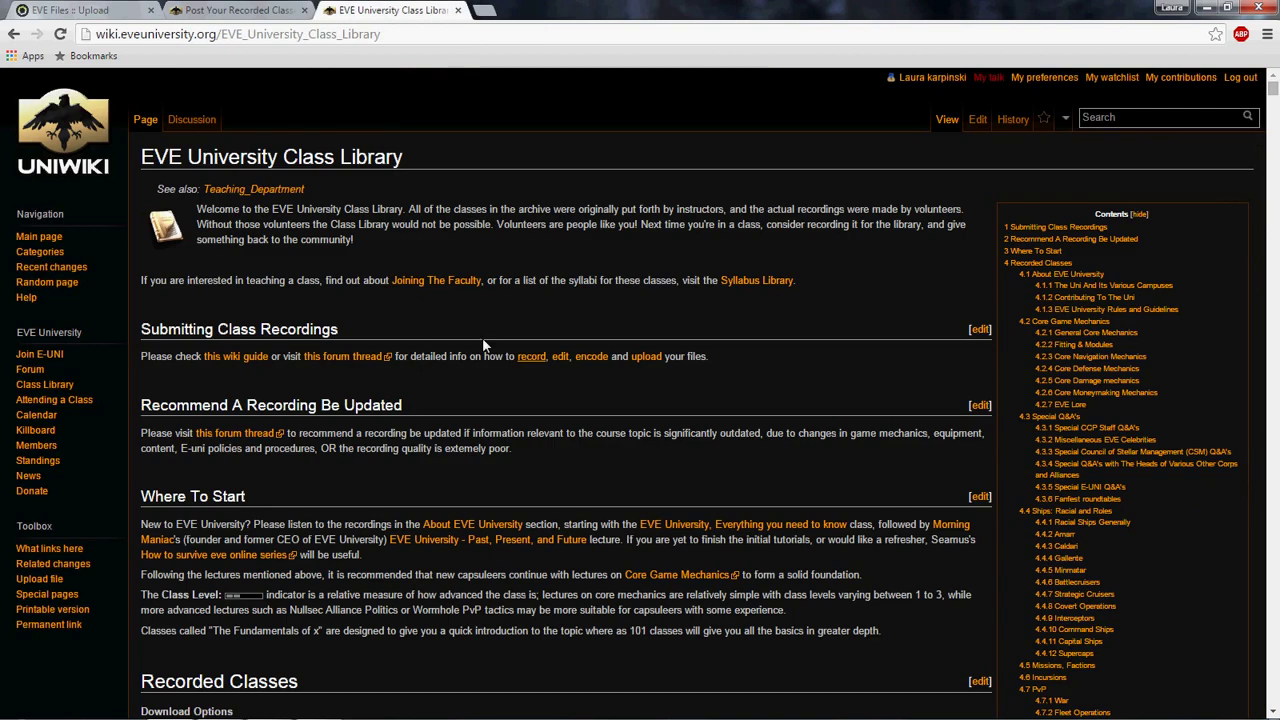